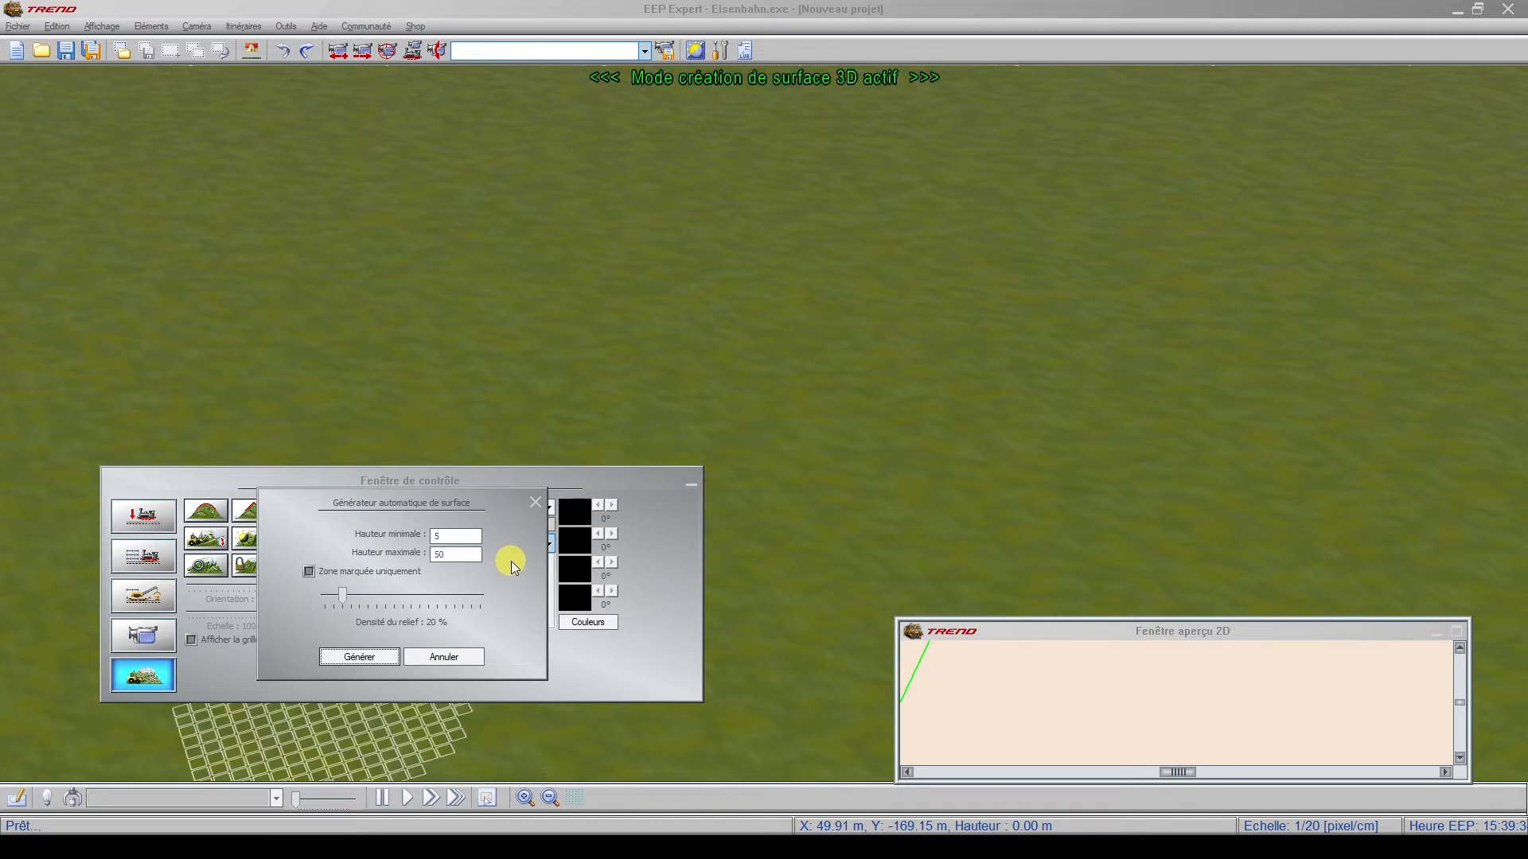
Set the automatic surface generator's minimum height to -10 and generate relief over the terrain
click(451, 537)
text(-10)
click(359, 659)
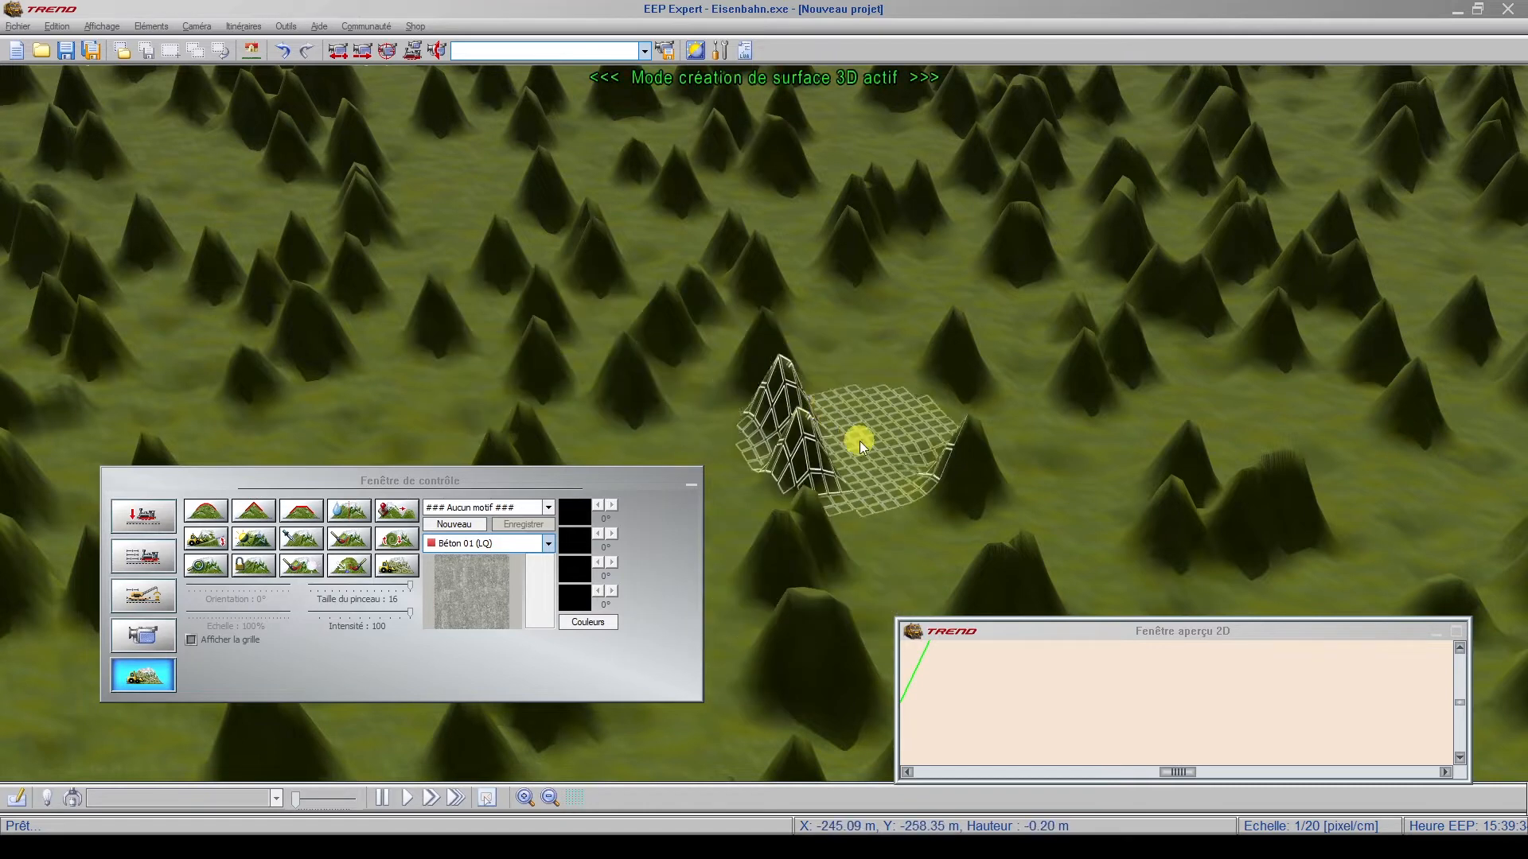
click(402, 564)
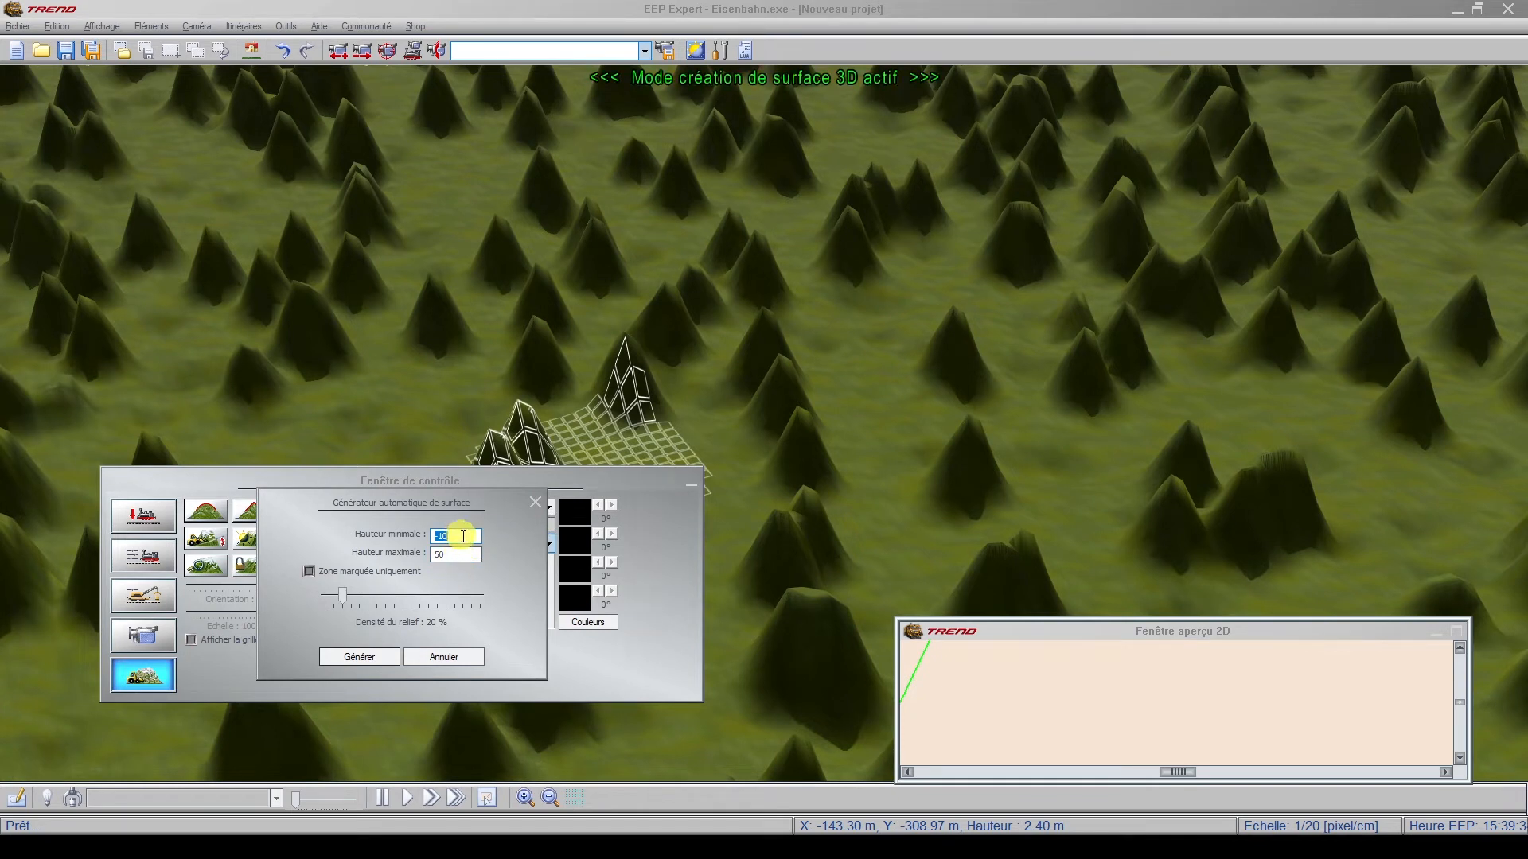
scroll(880, 467, up, 1)
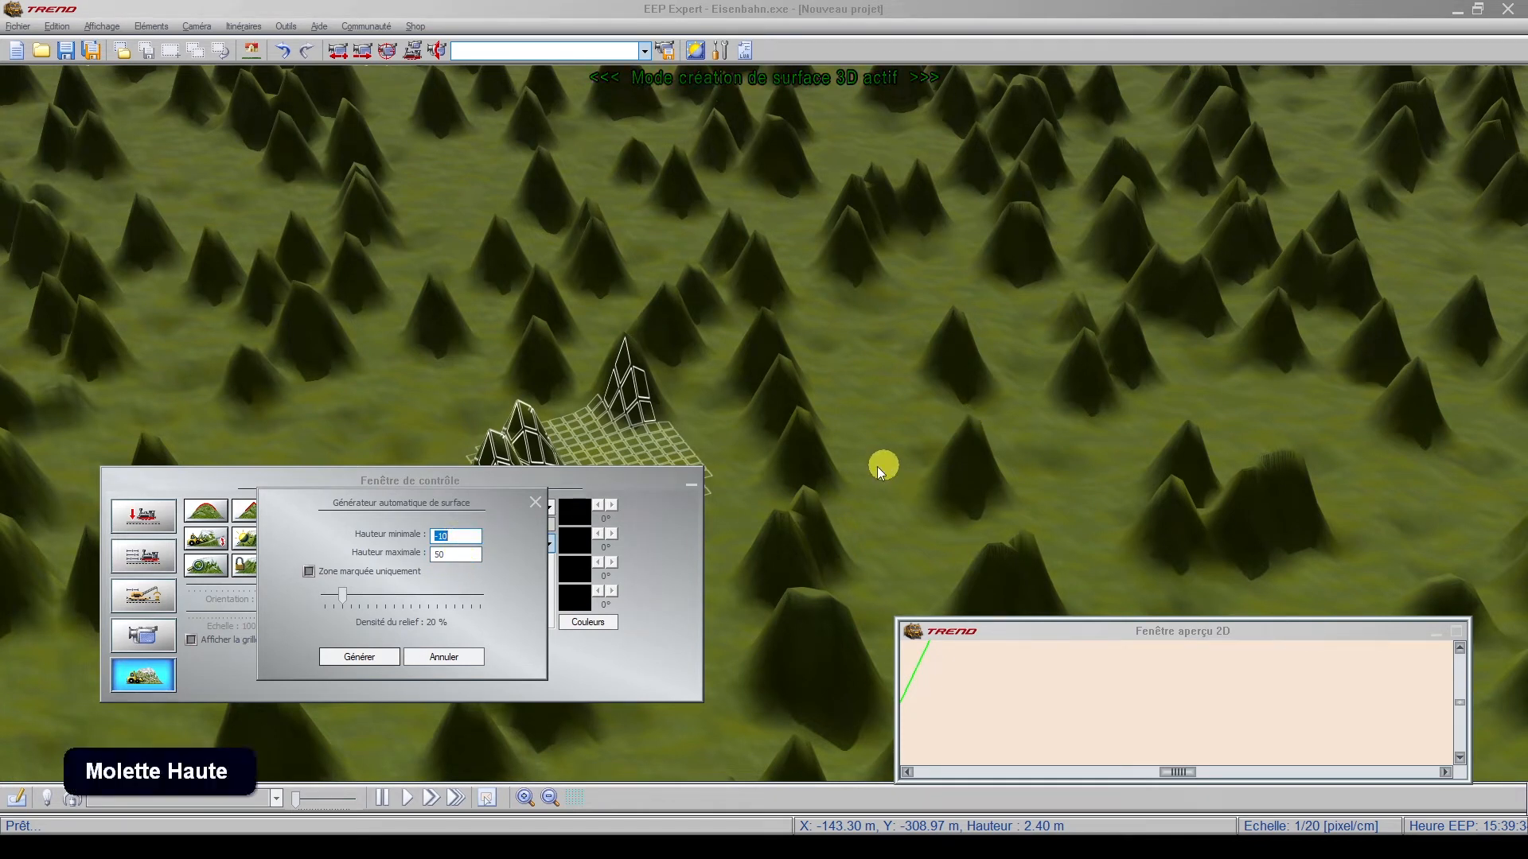
click(465, 653)
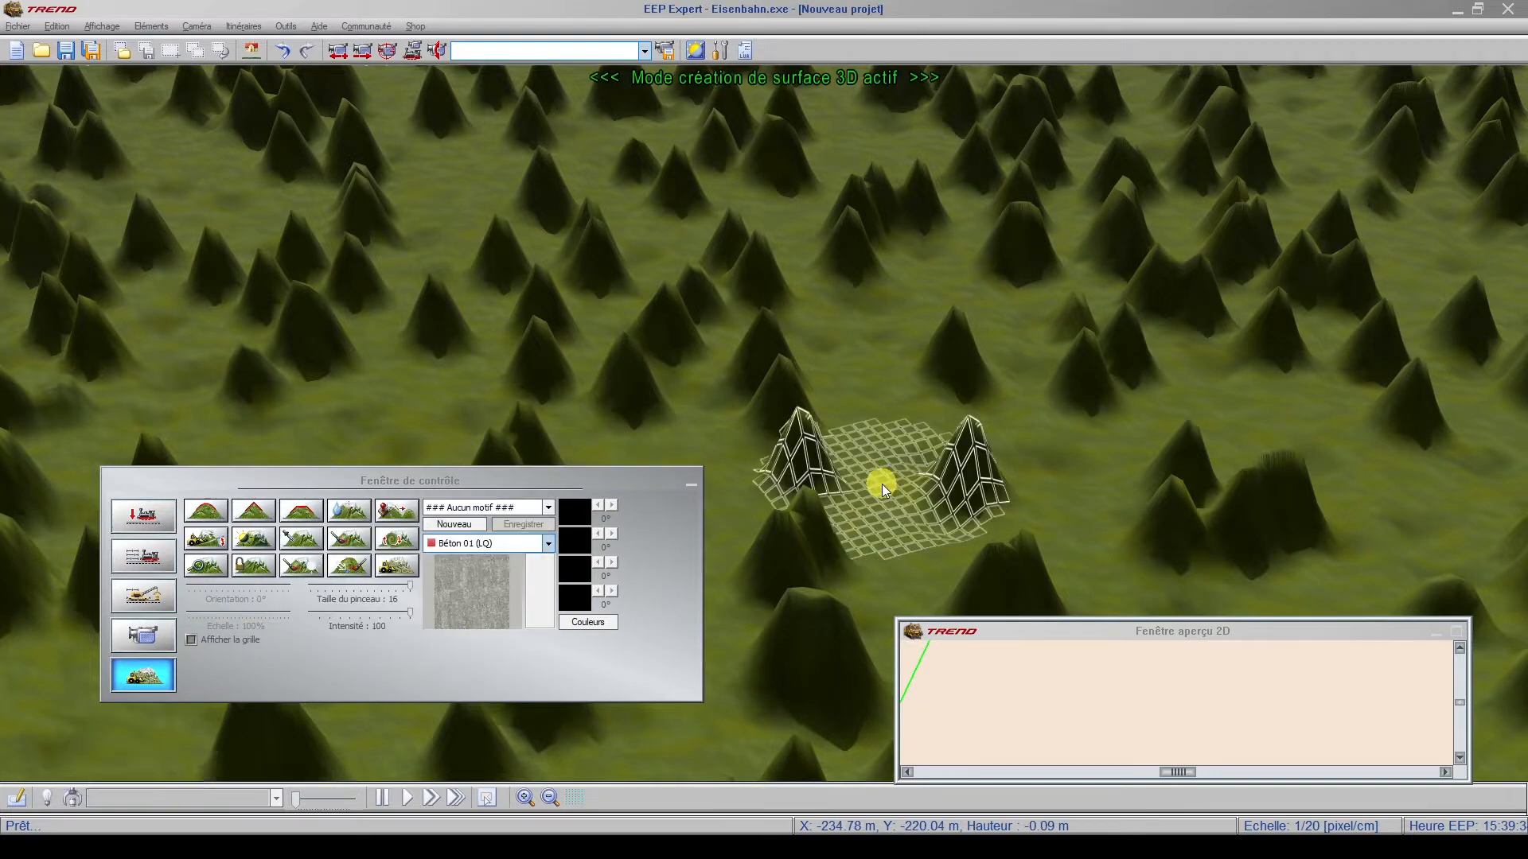
Display the grid over the generated terrain's peaks and ground
scroll(881, 484, up, 1)
scroll(882, 484, up, 2)
middle_drag(560, 326, 26, 350)
scroll(26, 350, up, 2)
middle_drag(887, 358, 1160, 437)
scroll(1153, 431, up, 3)
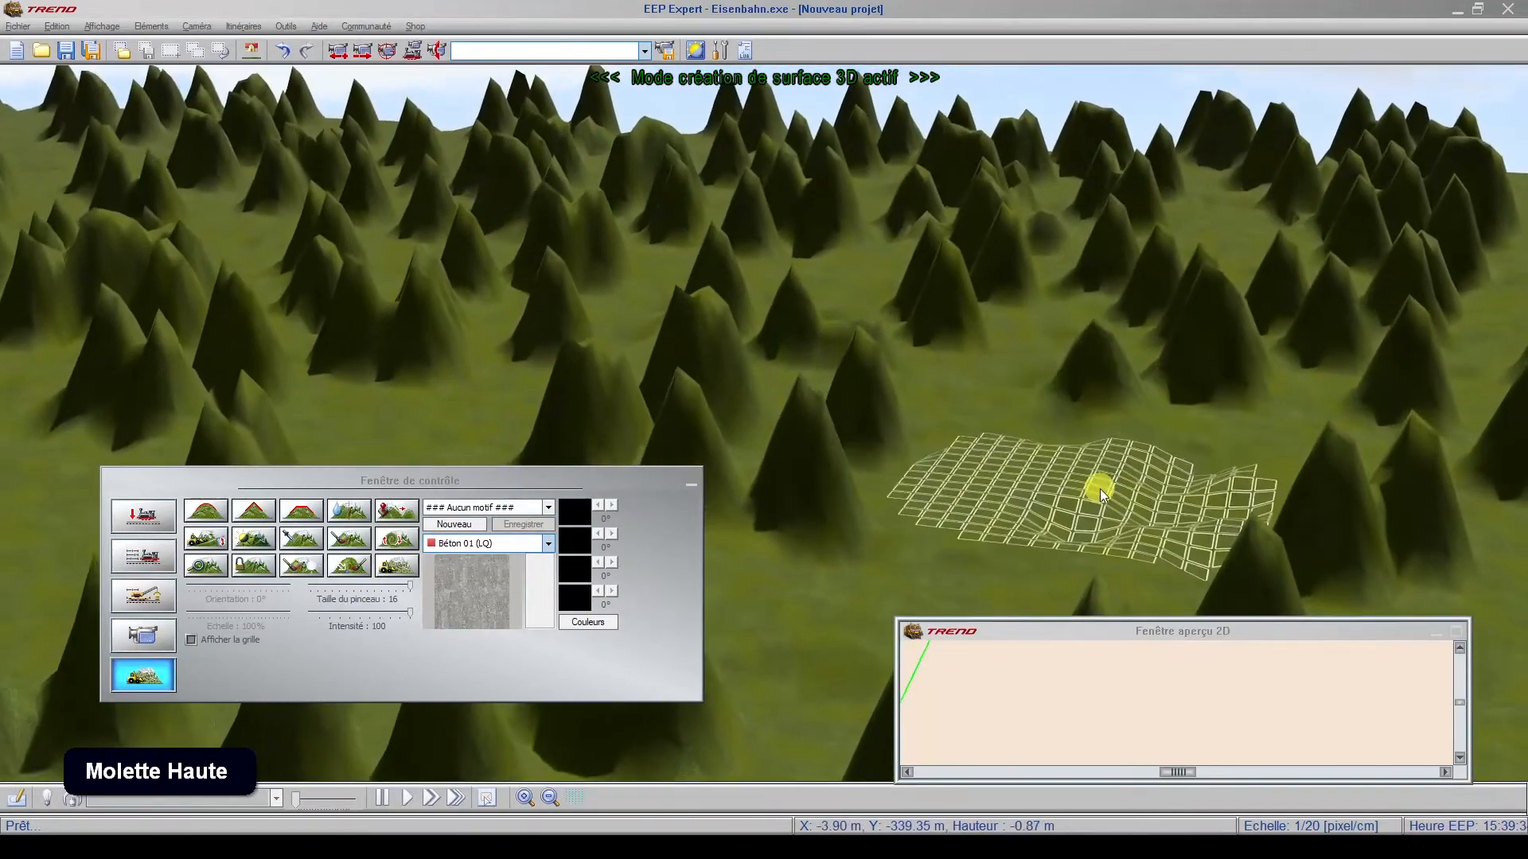
scroll(1065, 432, up, 4)
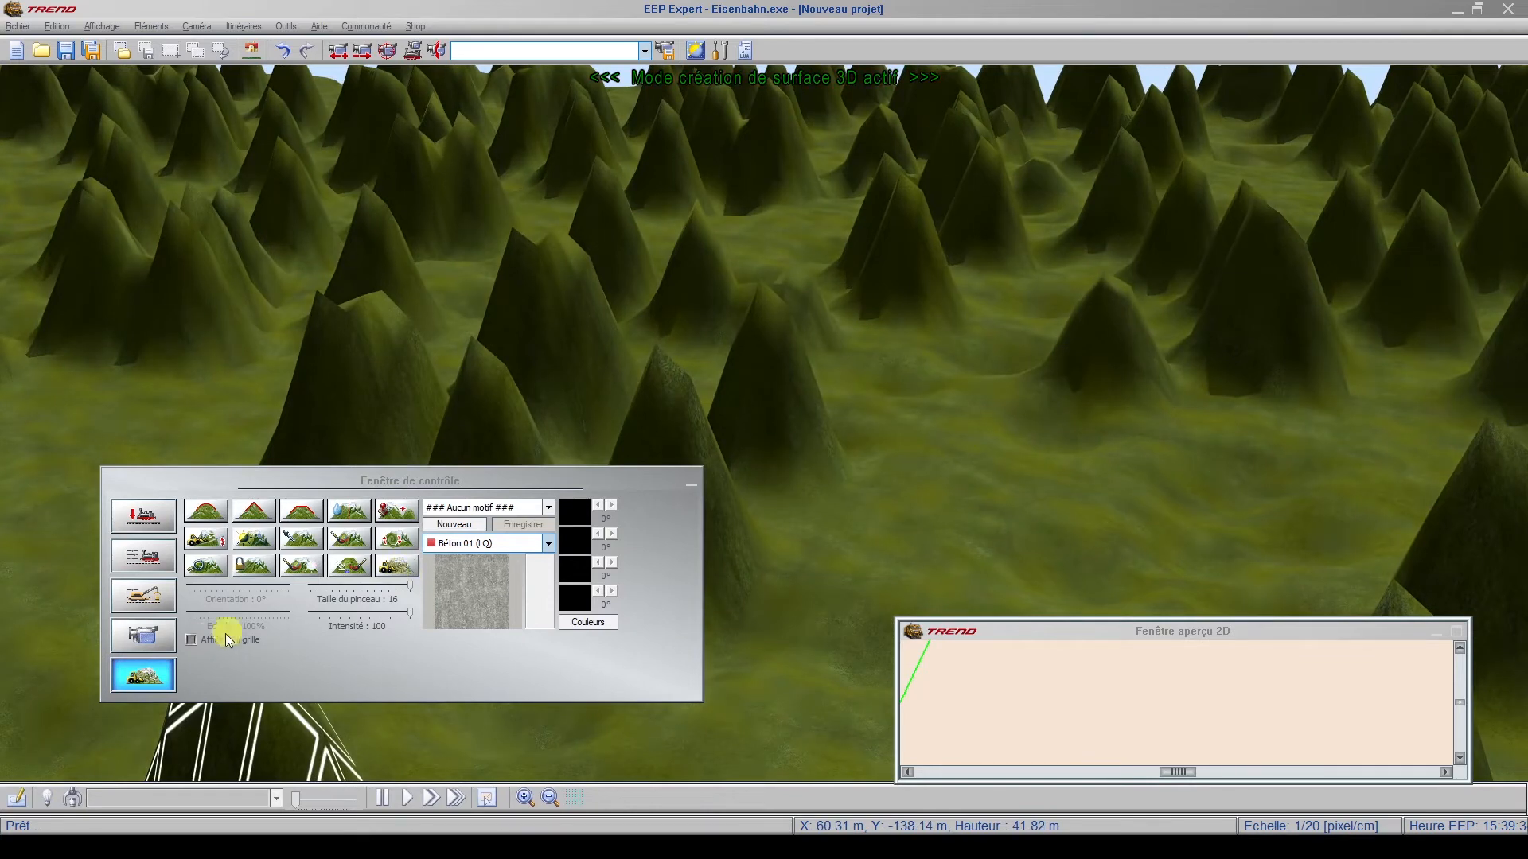
click(191, 641)
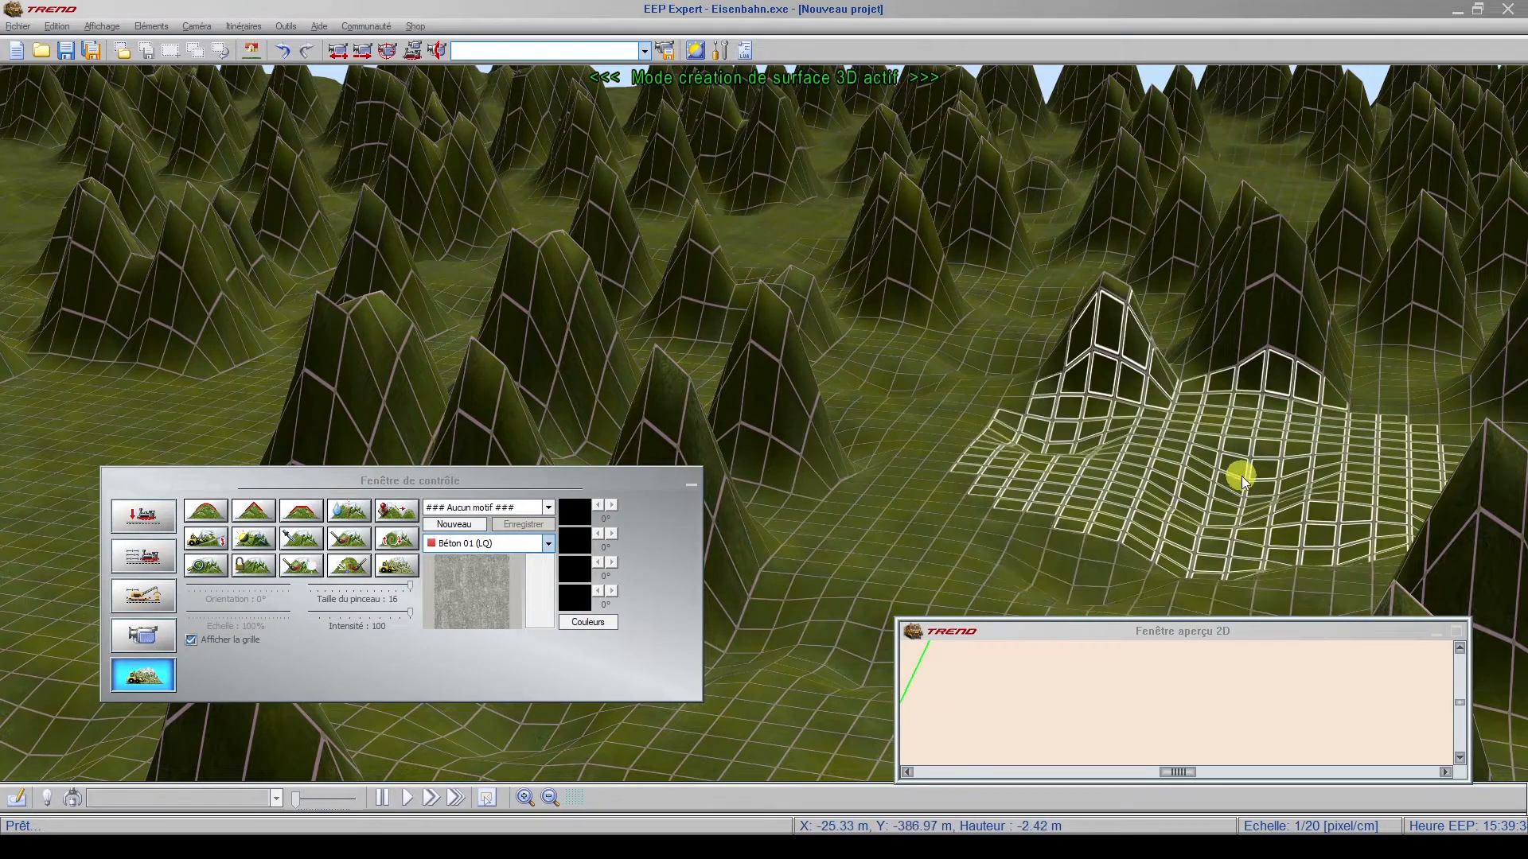
scroll(722, 485, up, 5)
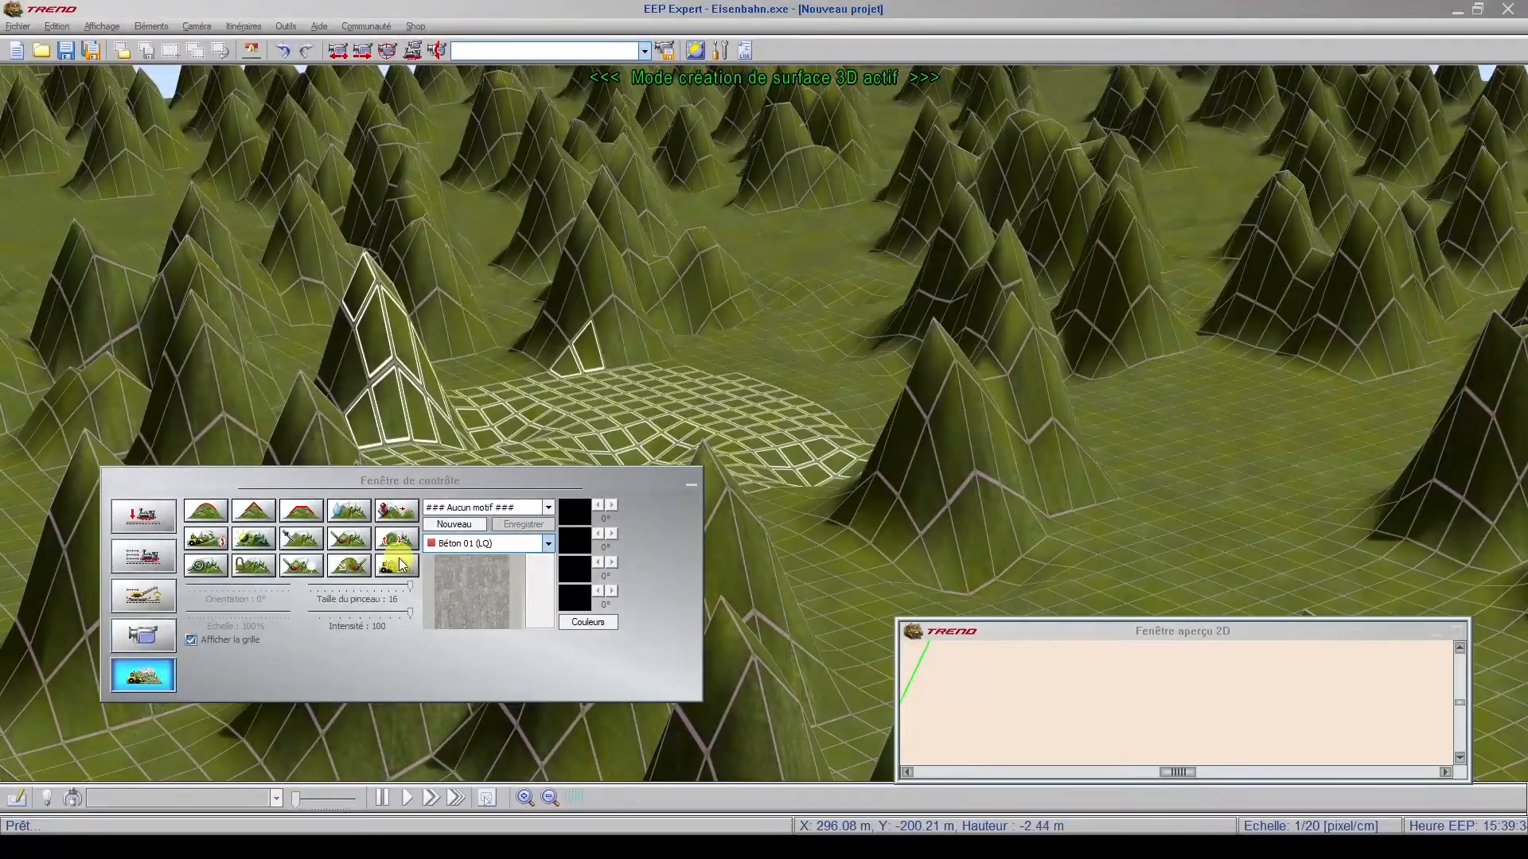
Undo the generated relief and generate a new one with a minimum height of -60 and a relief density of 10 %
click(285, 51)
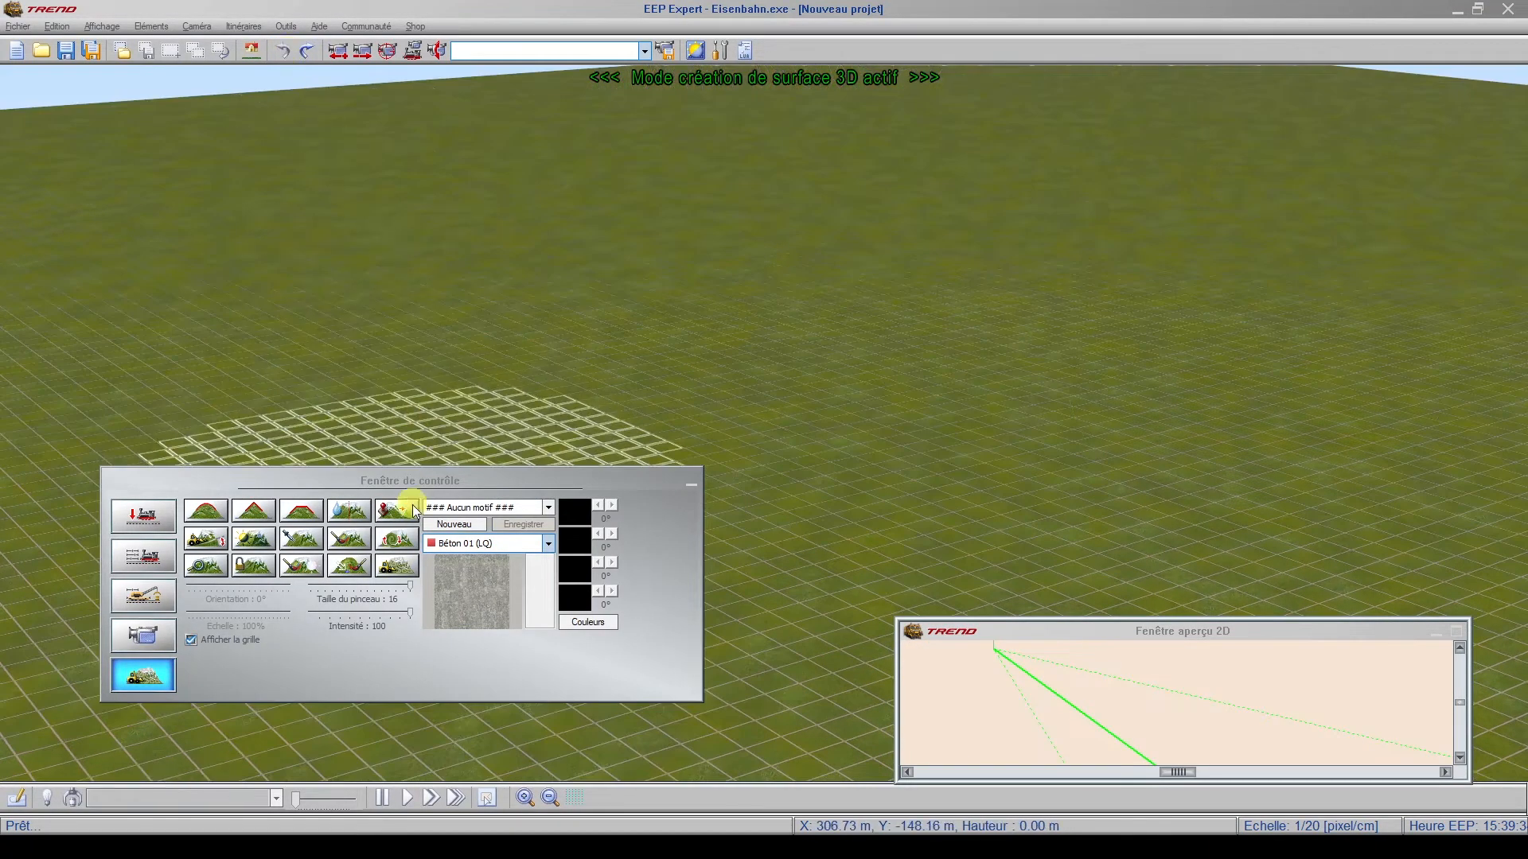
click(412, 510)
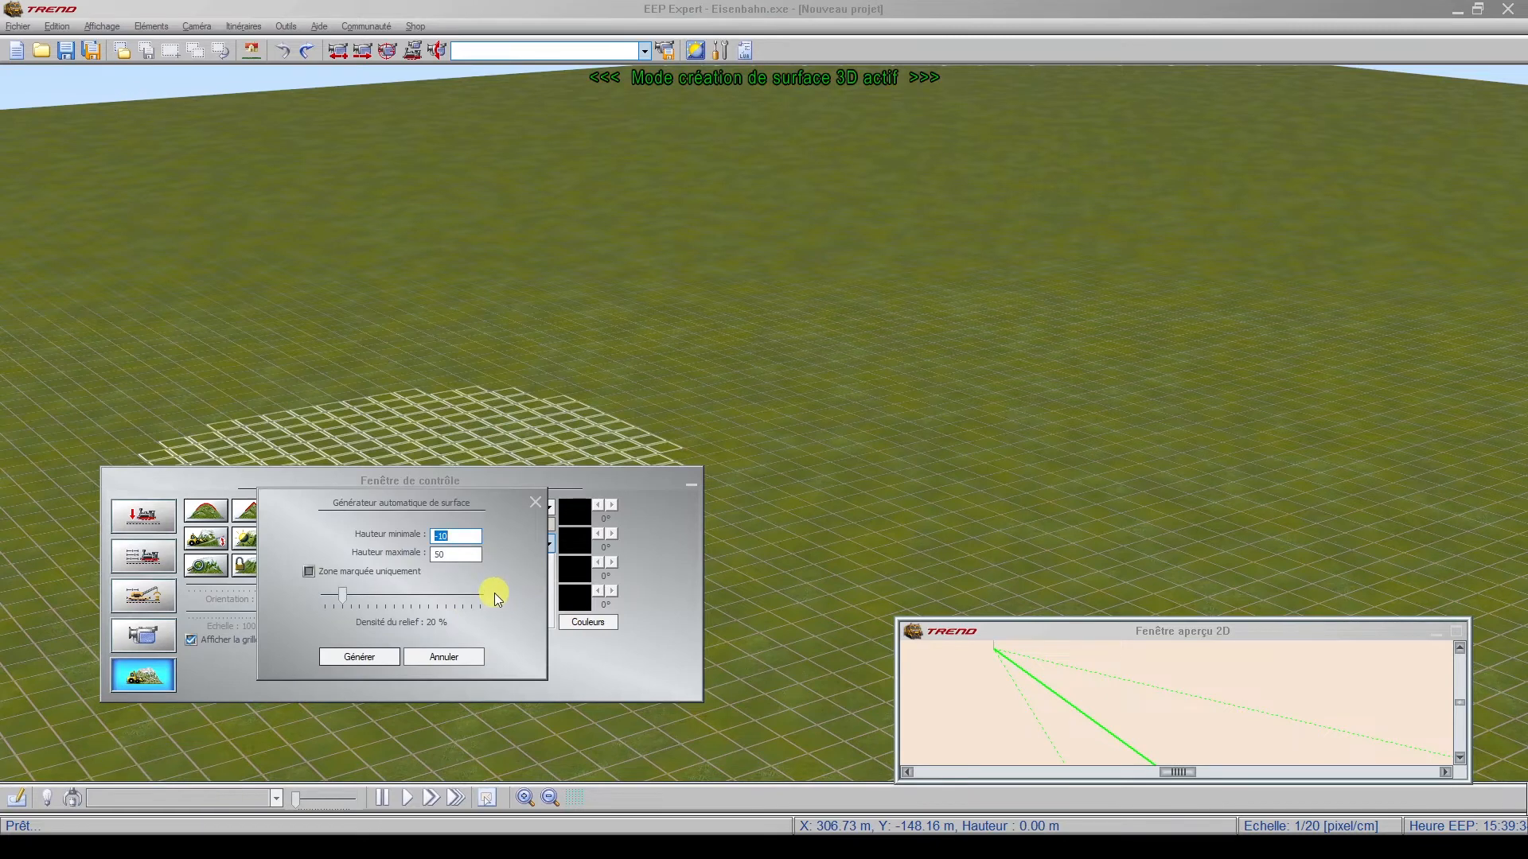
click(478, 537)
drag(466, 538, 387, 535)
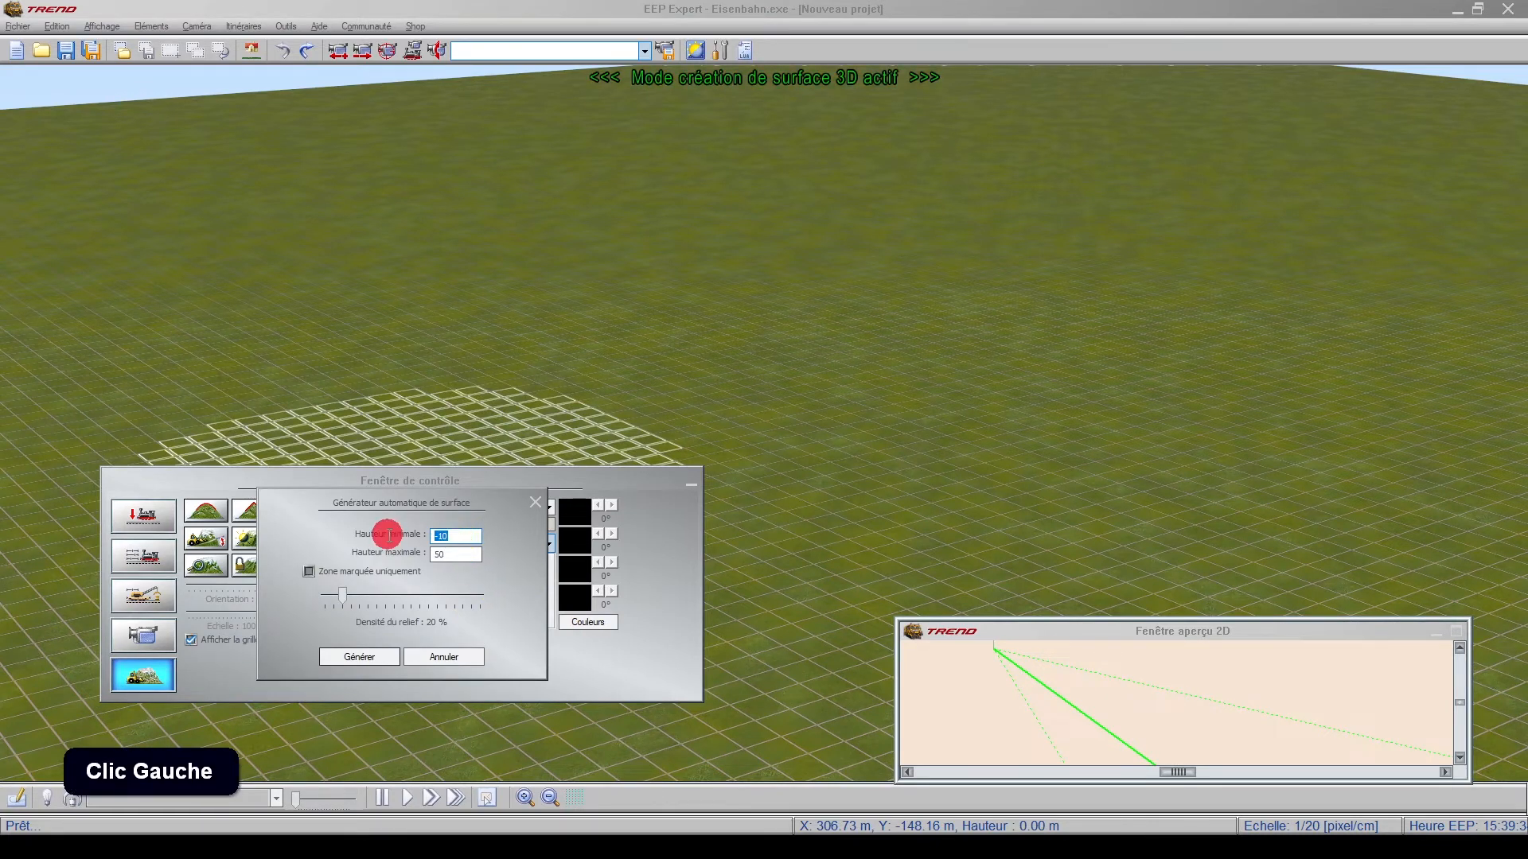
text(-)
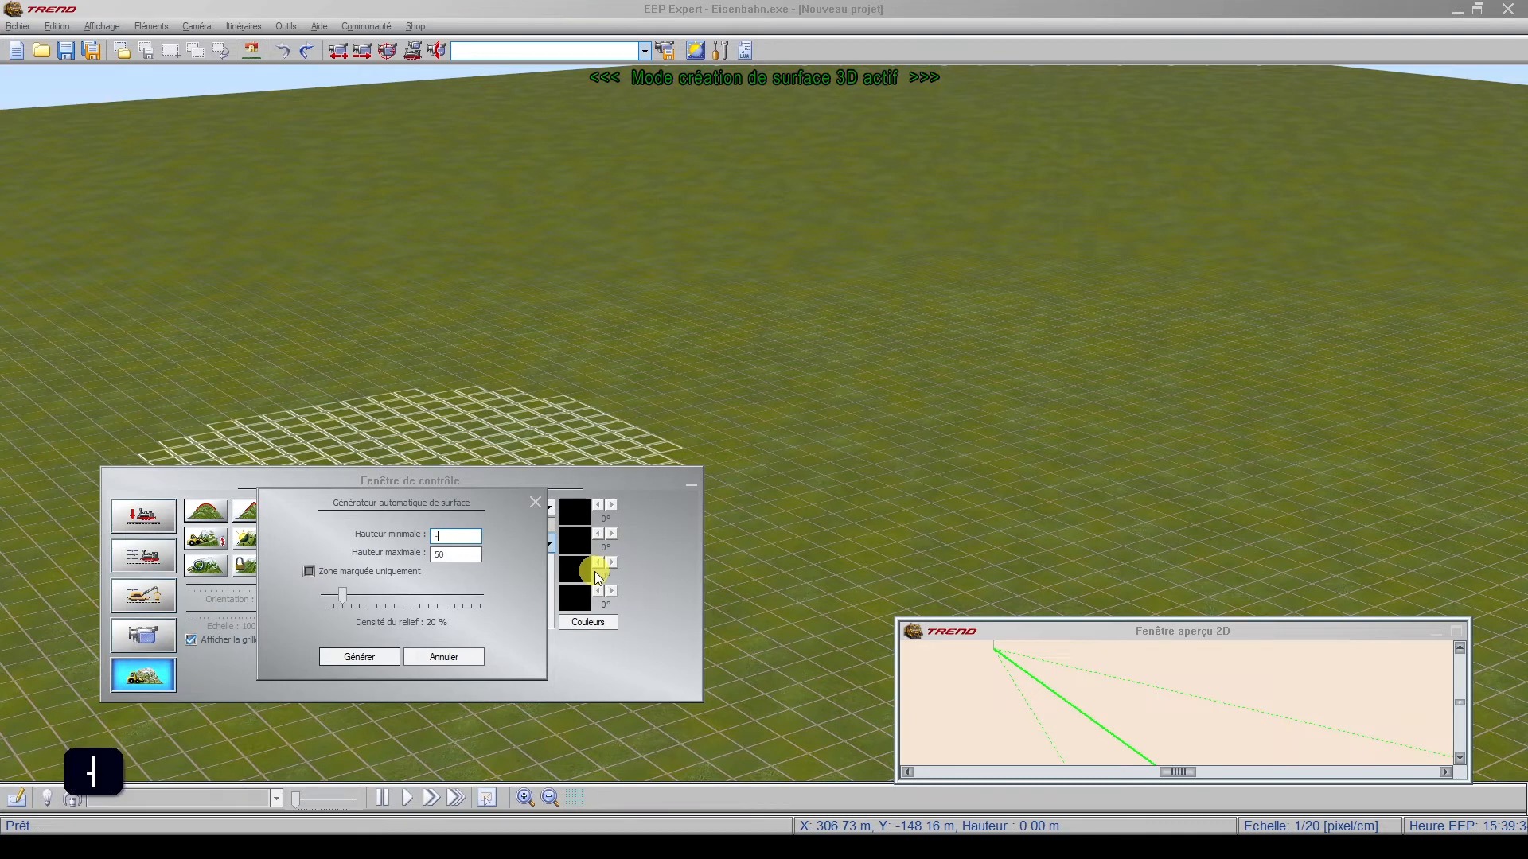
text(60)
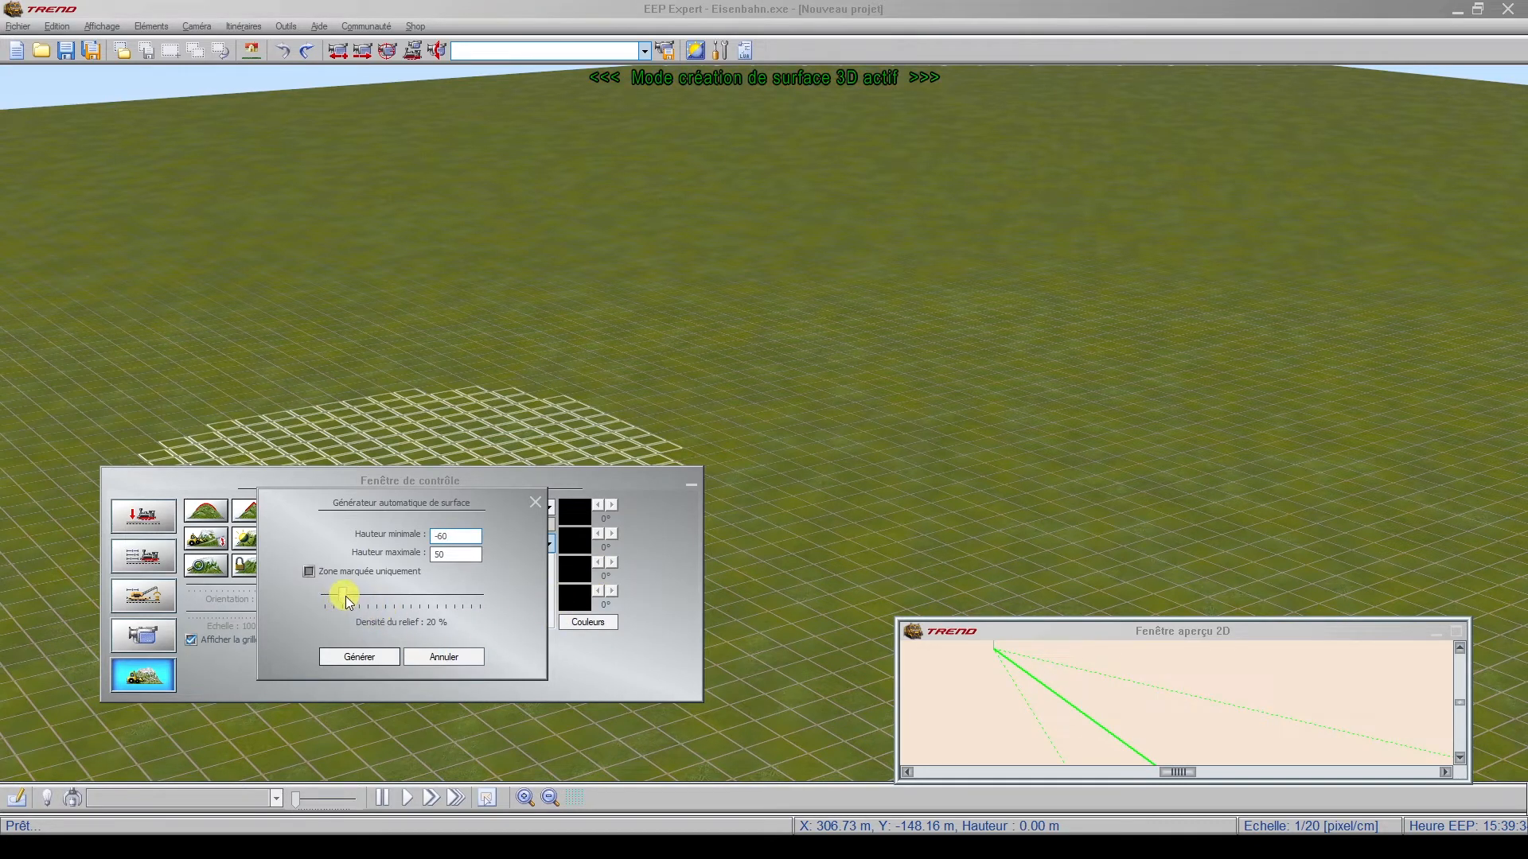
drag(347, 601, 290, 603)
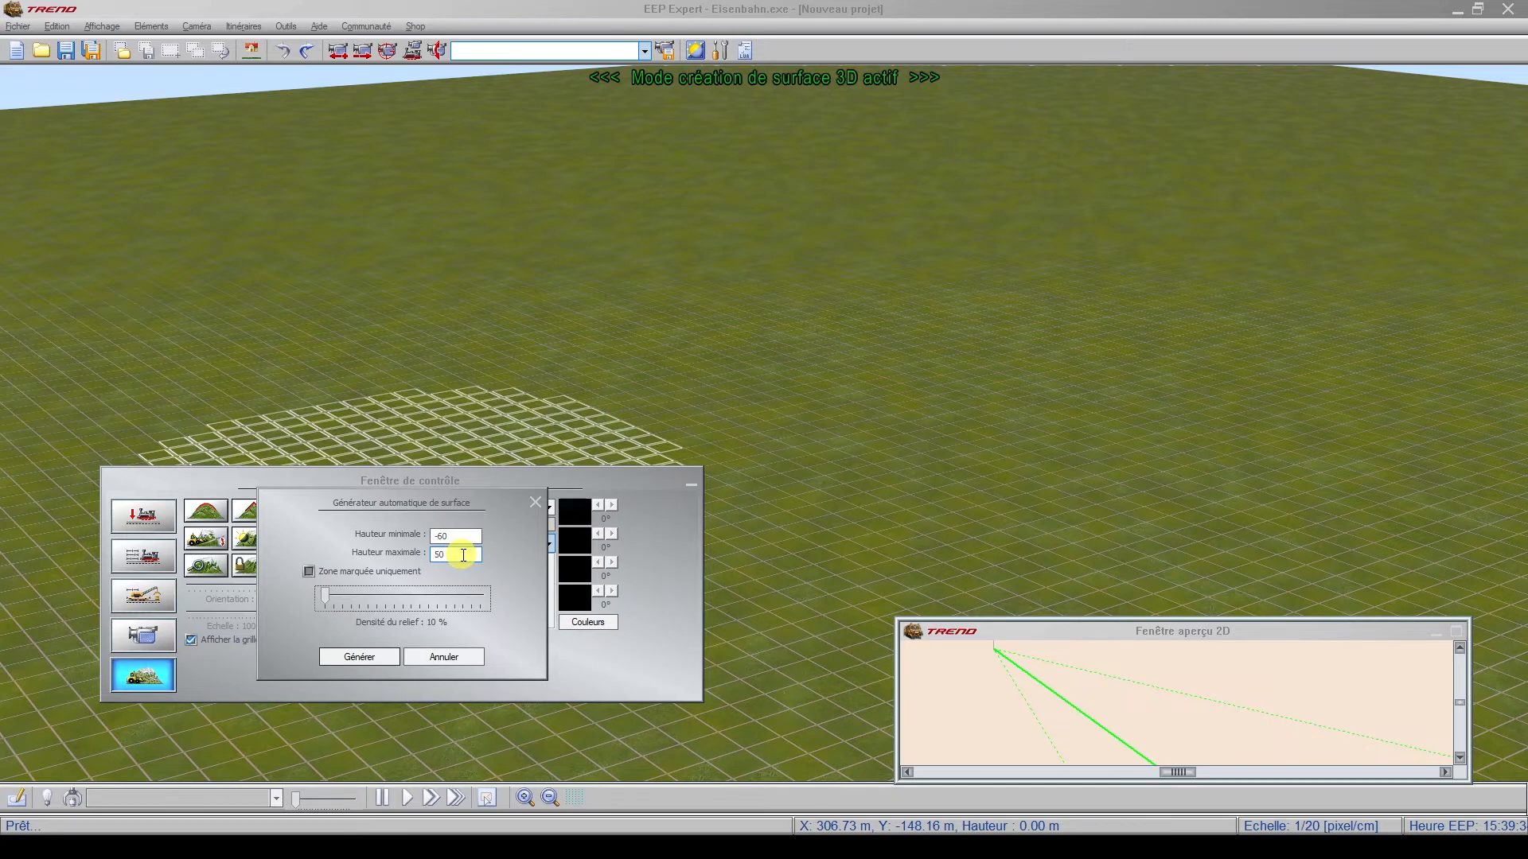
click(360, 658)
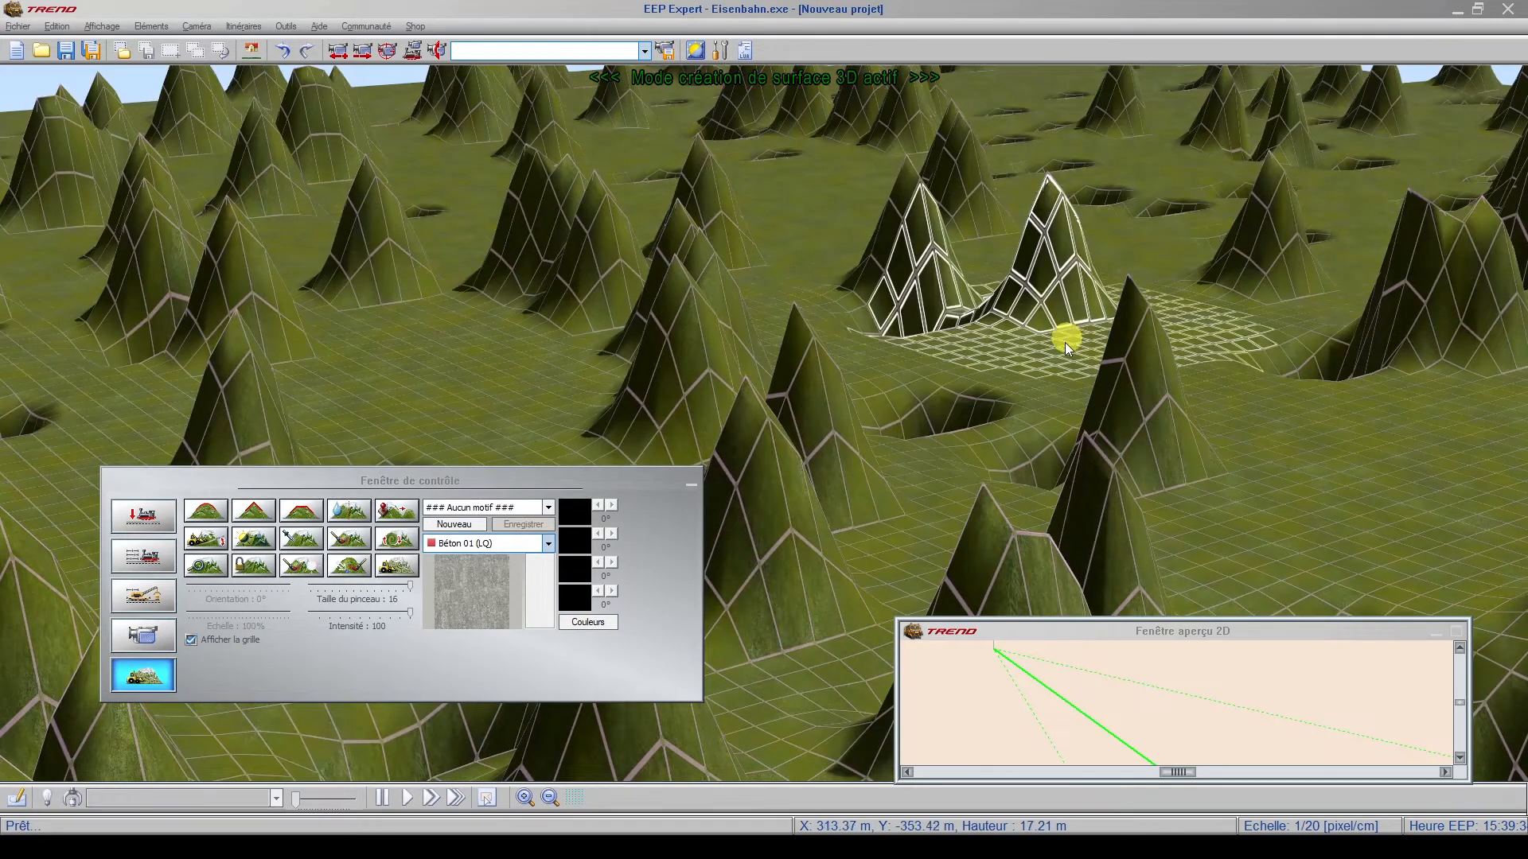
scroll(80, 406, up, 4)
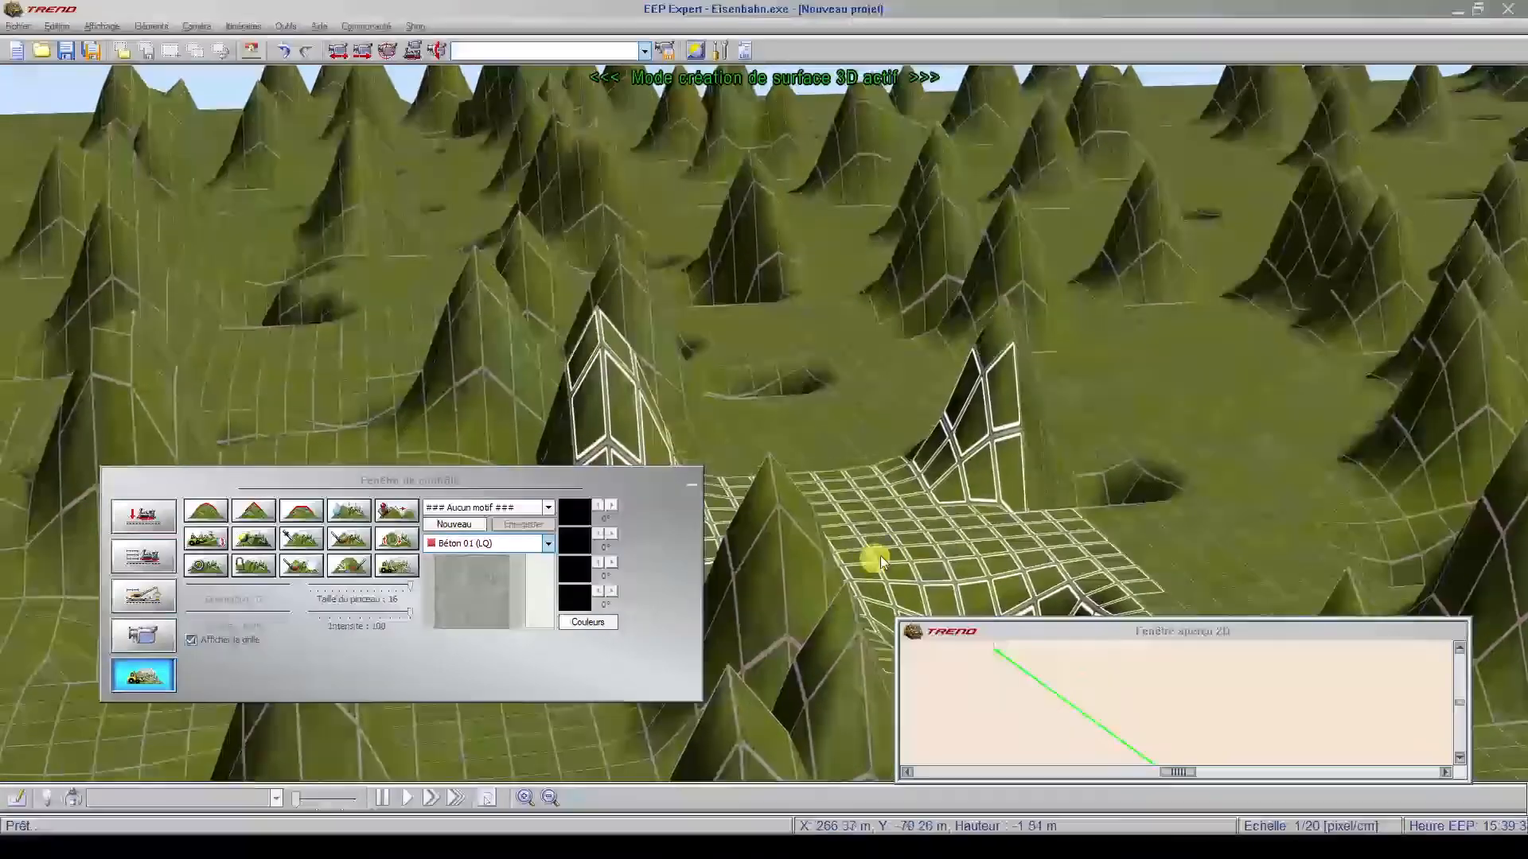
click(385, 574)
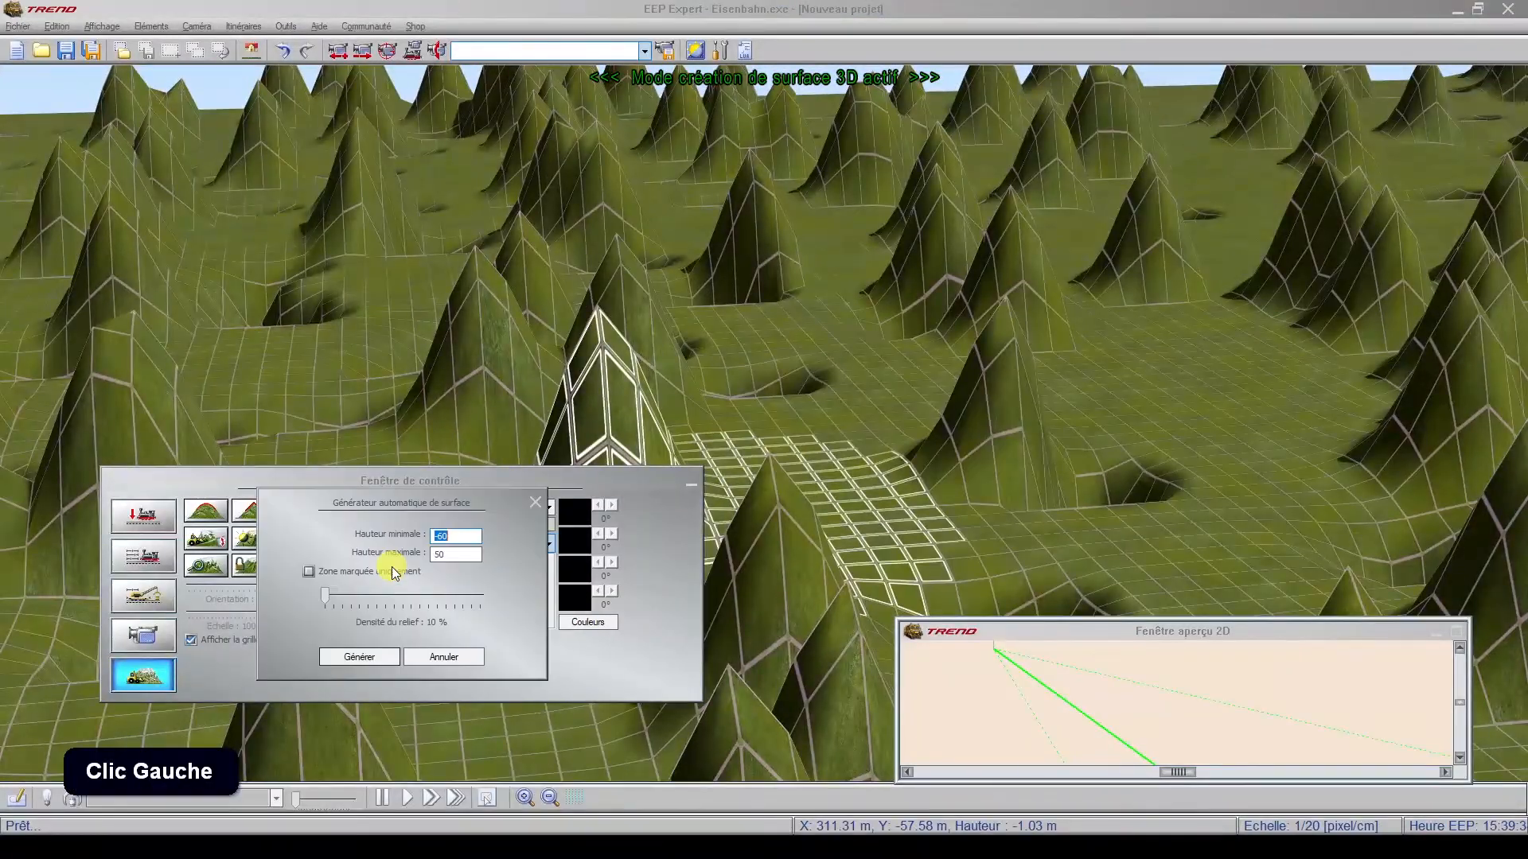
click(539, 503)
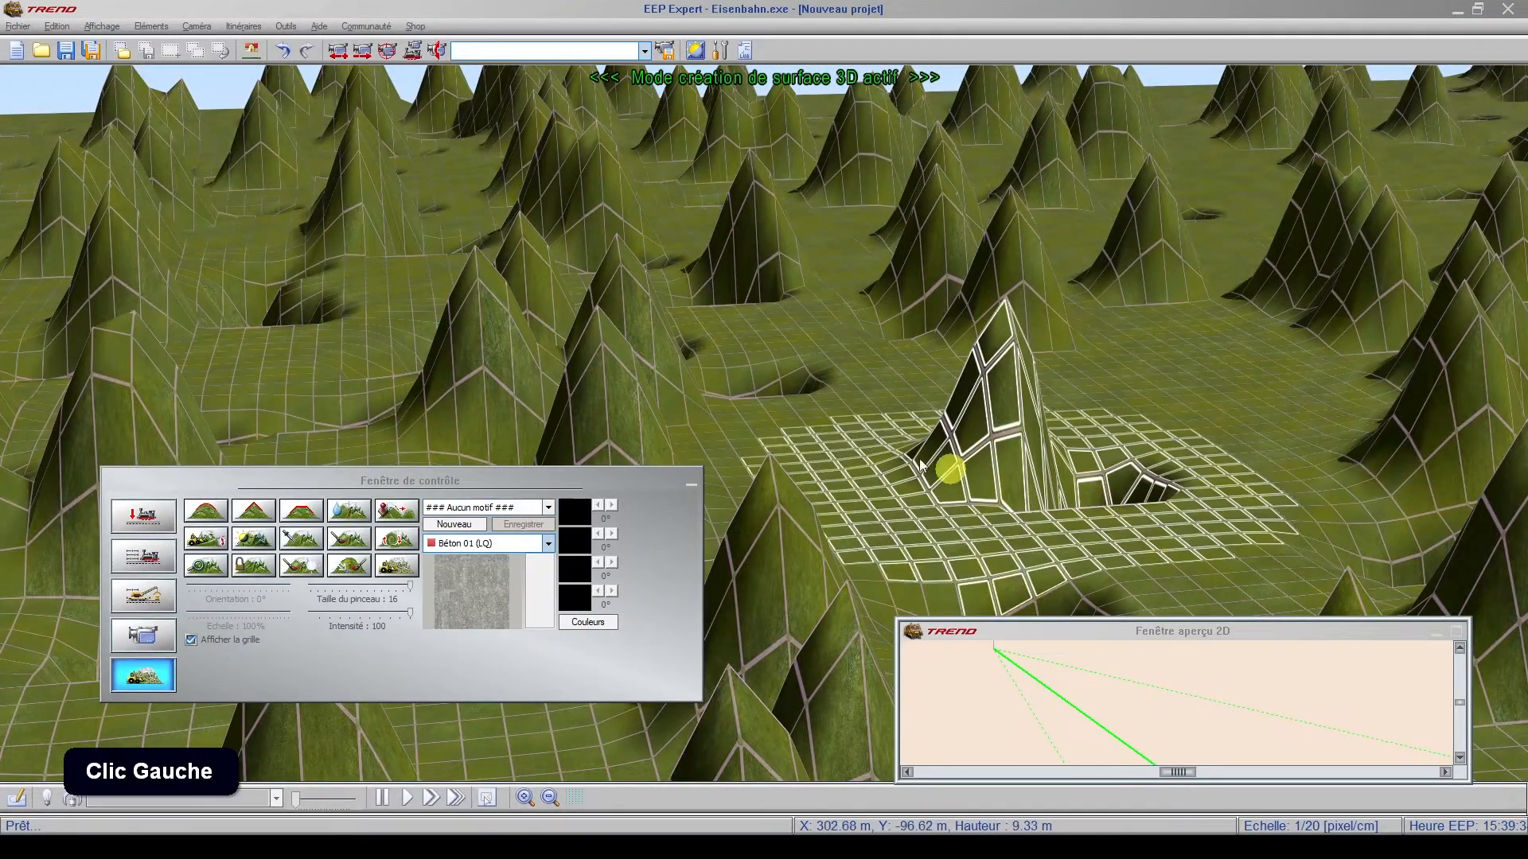
Reshape the ground around the hollows between the peaks by brushing over it with a terrain sculpting tool
scroll(728, 385, up, 3)
mouse_move(727, 385)
middle_down()
mouse_move(866, 440)
mouse_move(844, 285)
middle_up()
scroll(791, 327, up, 5)
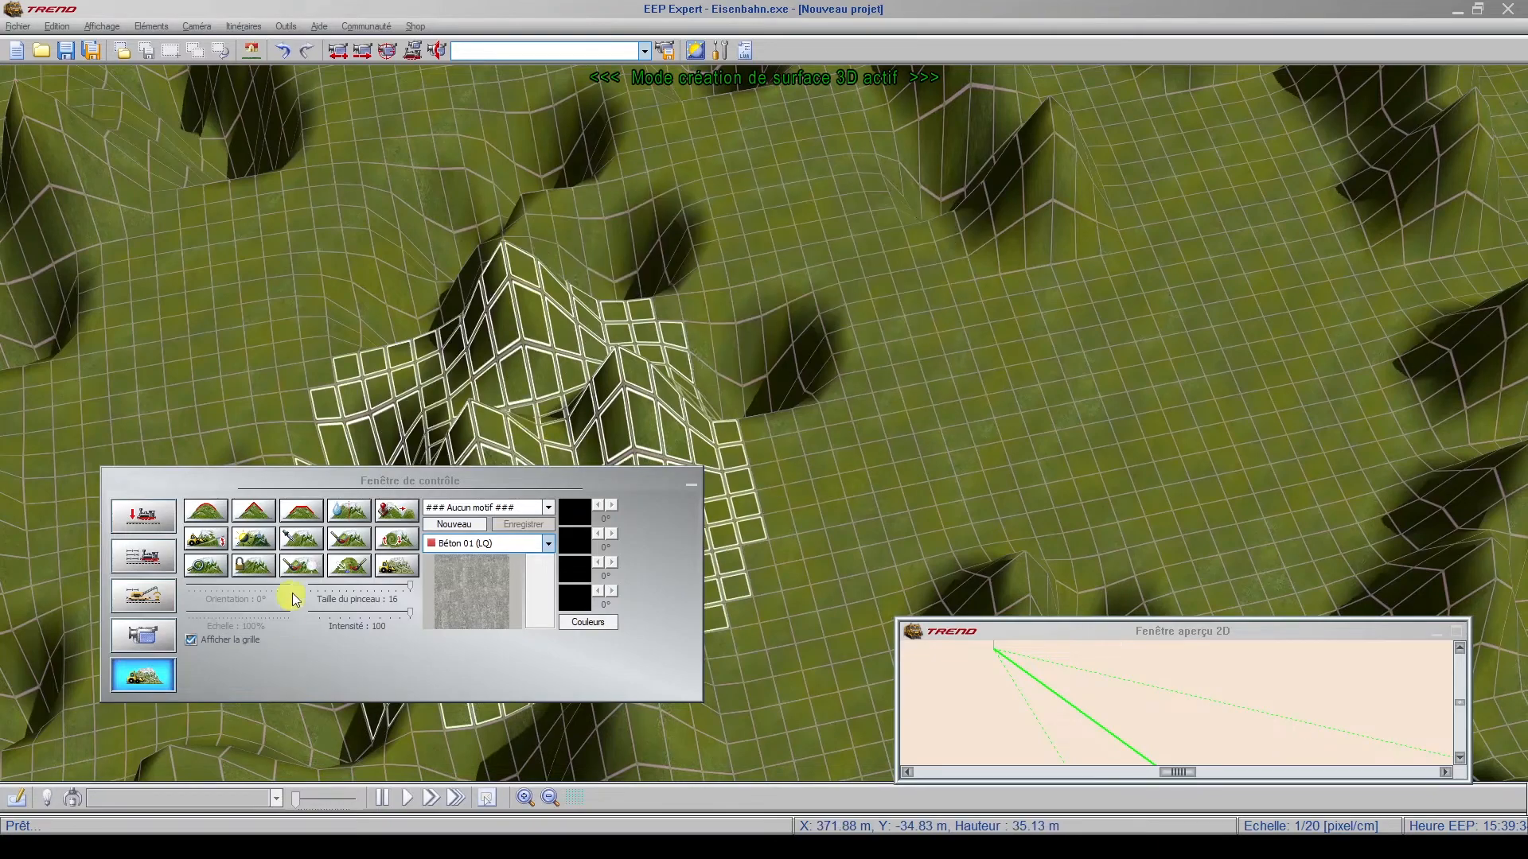
click(349, 510)
mouse_move(745, 335)
mouse_down()
mouse_move(714, 331)
mouse_move(786, 522)
mouse_up()
middle_drag(785, 519, 756, 305)
mouse_move(756, 306)
mouse_down()
mouse_move(1026, 392)
mouse_move(1297, 518)
mouse_move(1167, 342)
mouse_up()
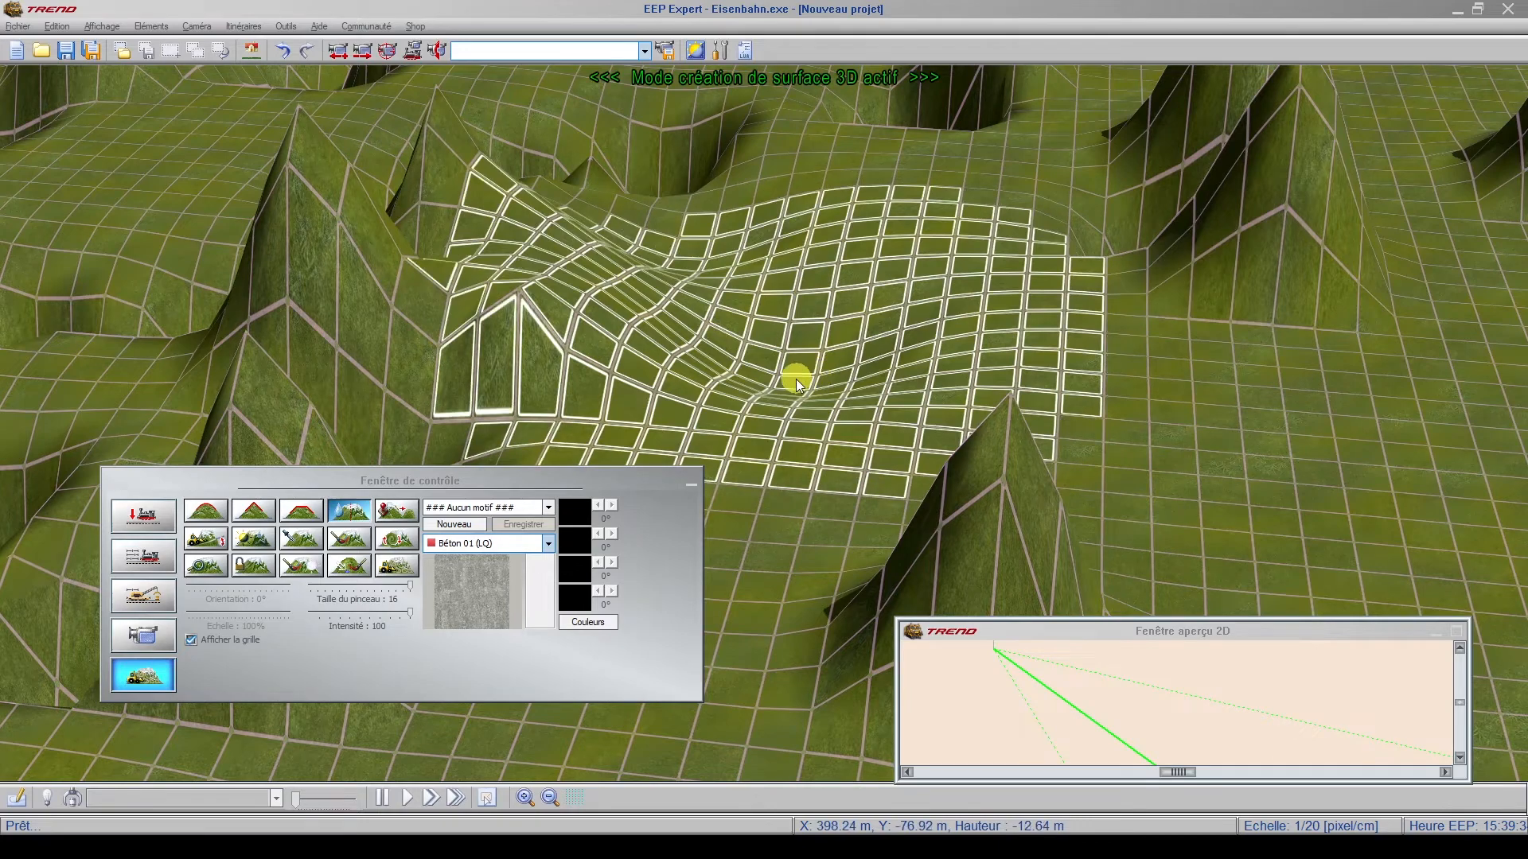
scroll(1487, 446, down, 3)
scroll(952, 104, up, 3)
scroll(953, 103, up, 5)
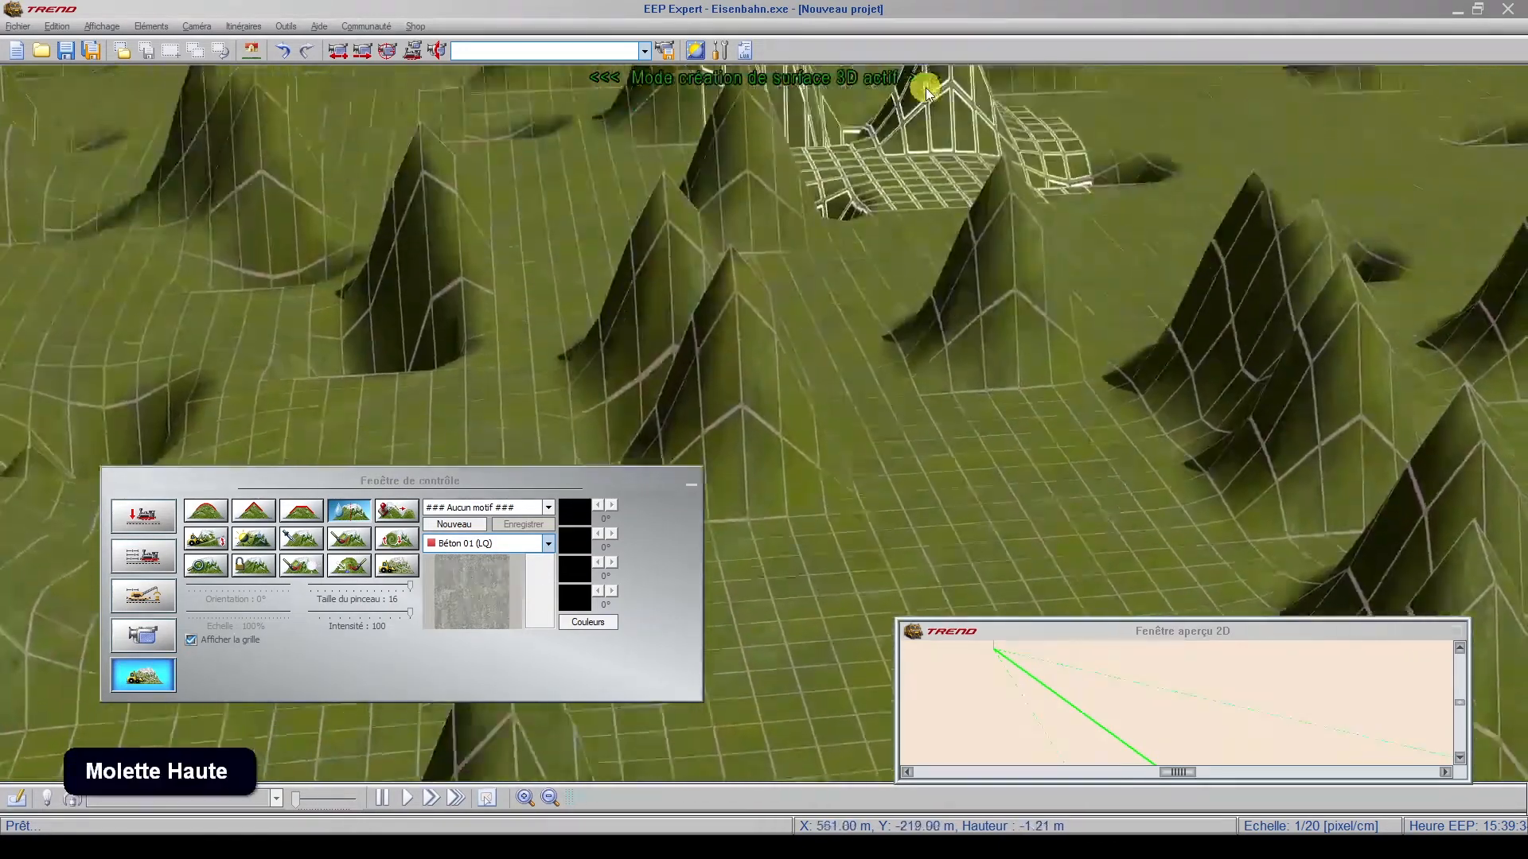
scroll(802, 70, up, 3)
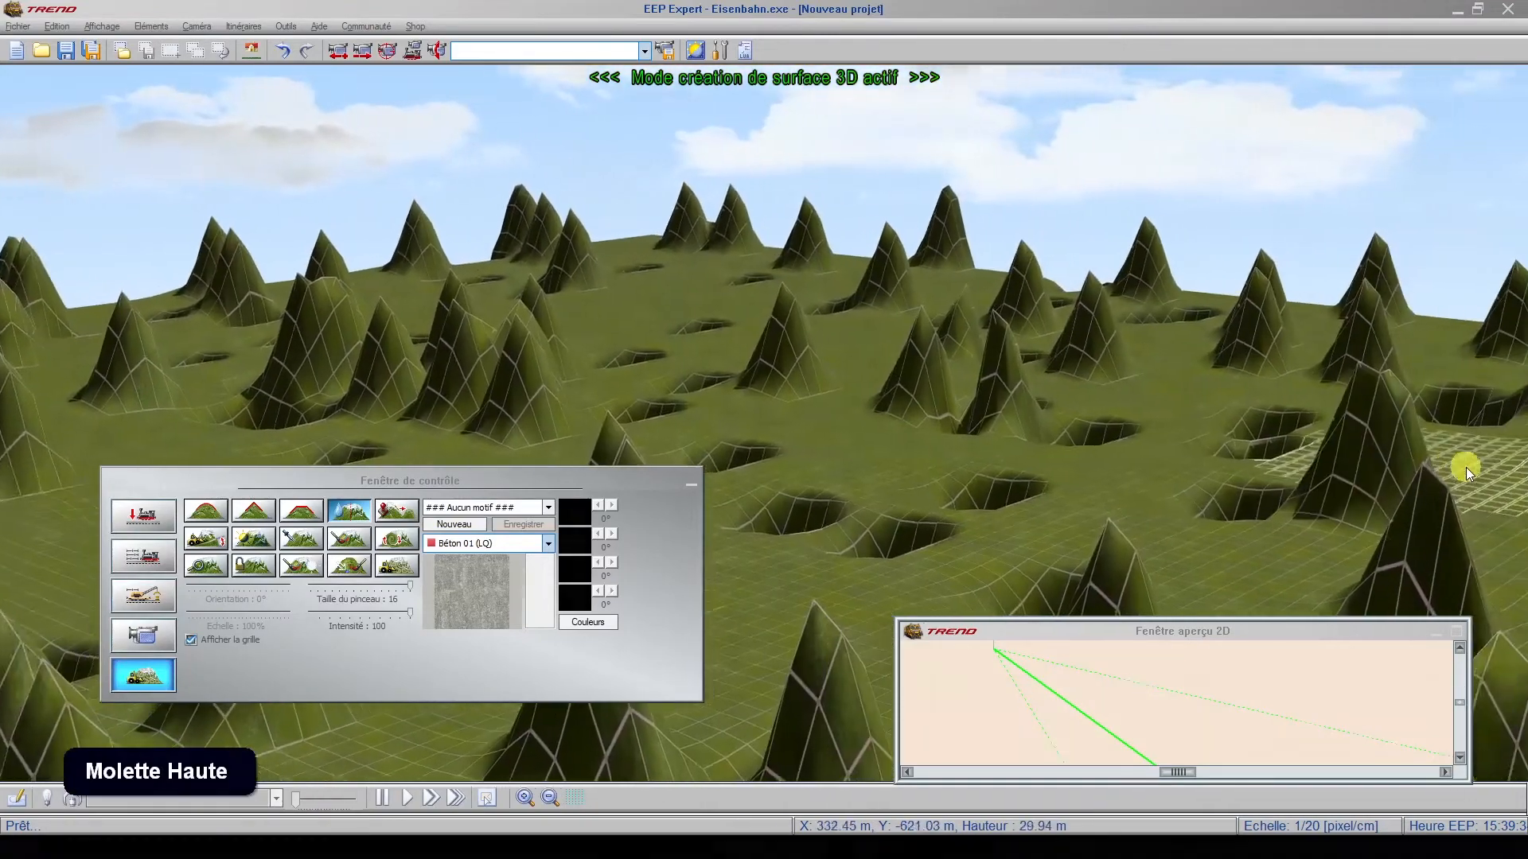
right_drag(1465, 467, 1426, 467)
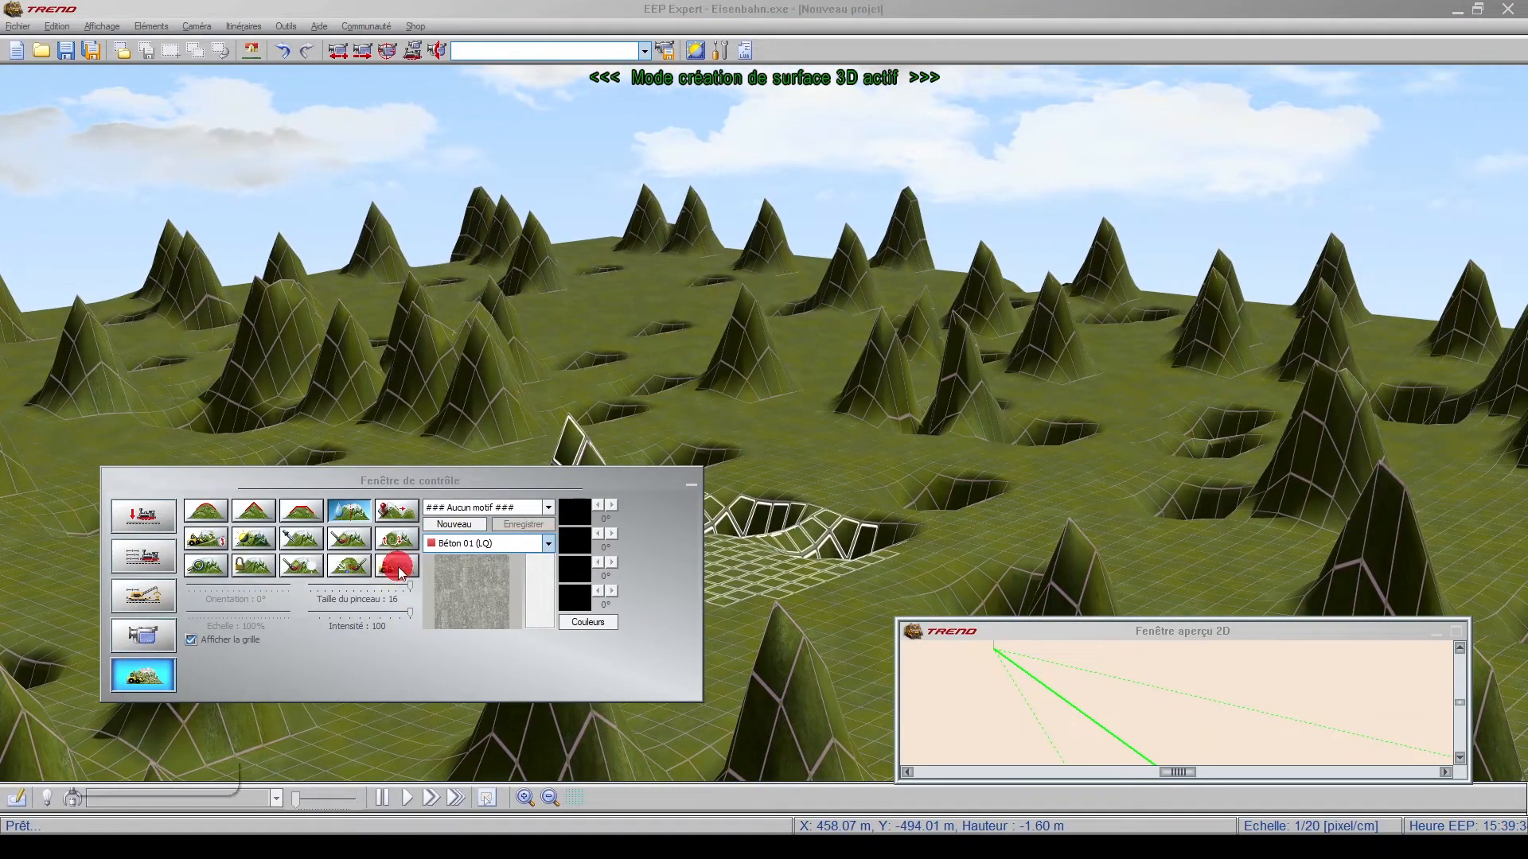
Try maximum heights of 100 and 500 in the automatic surface generator
click(396, 509)
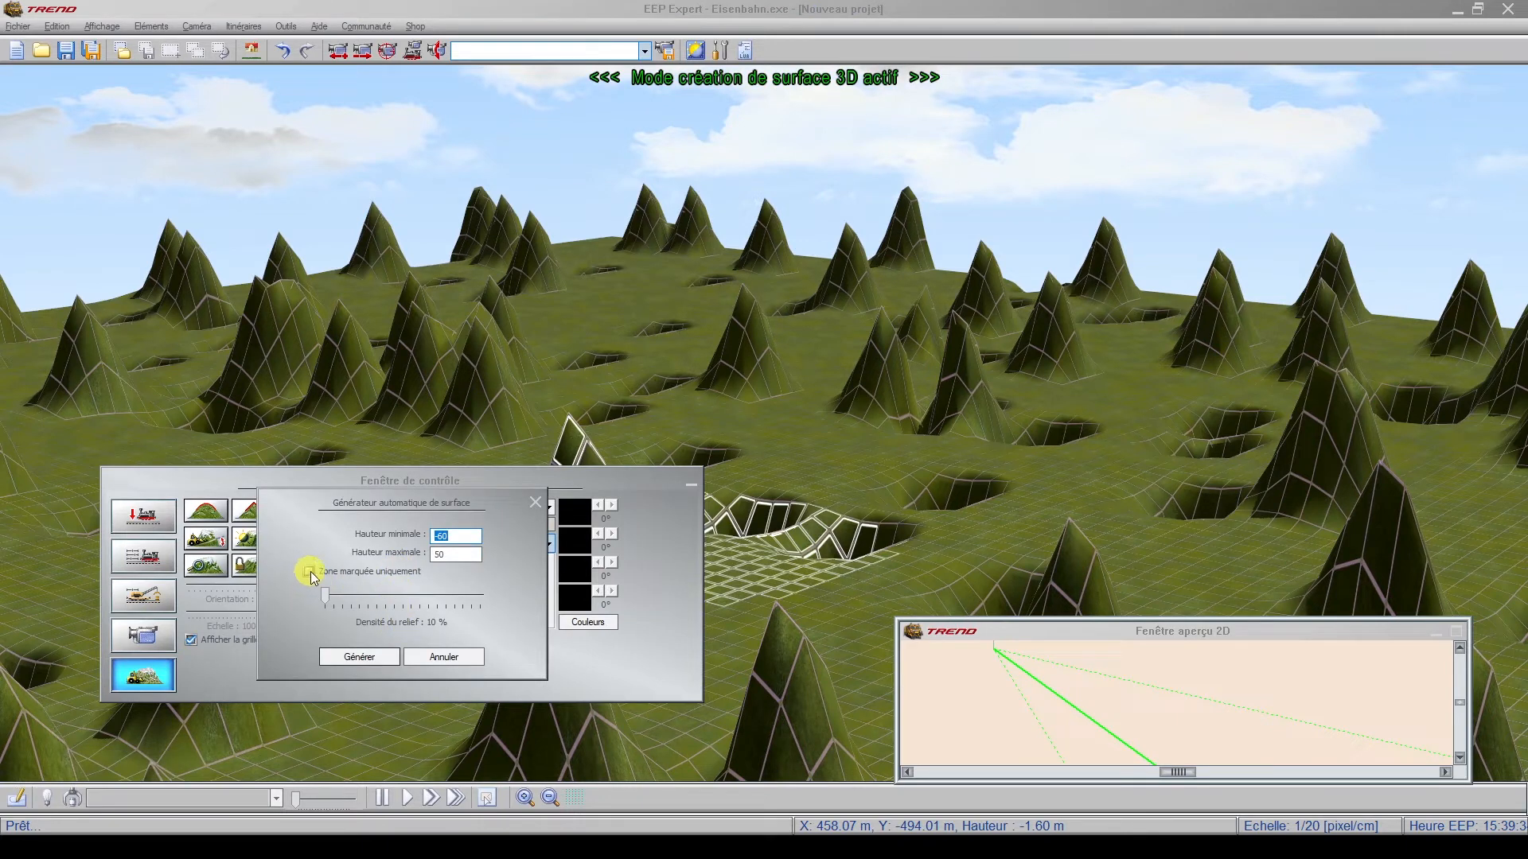
click(462, 556)
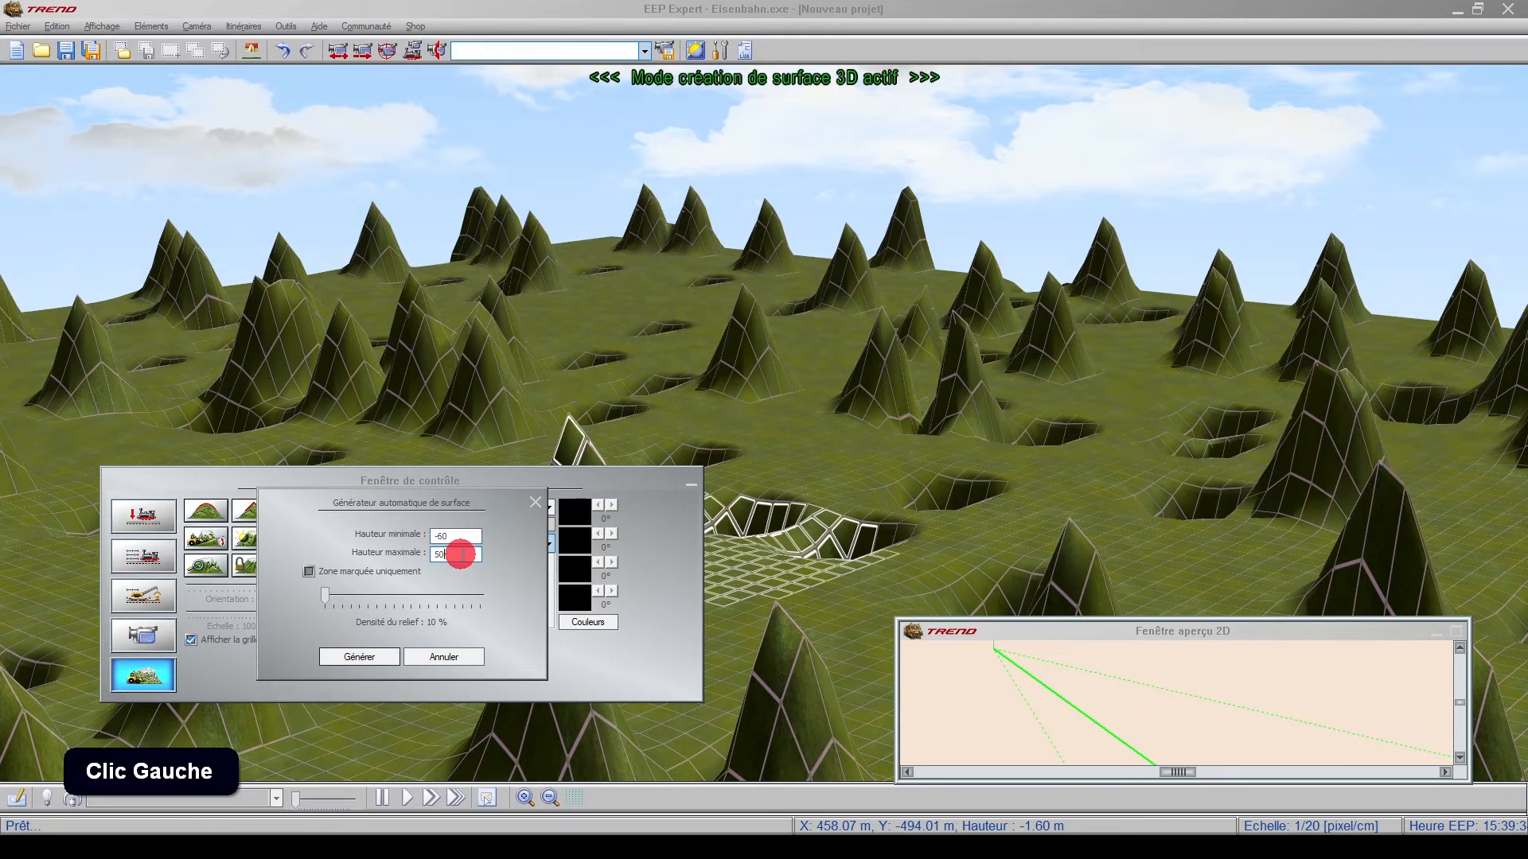
text(100)
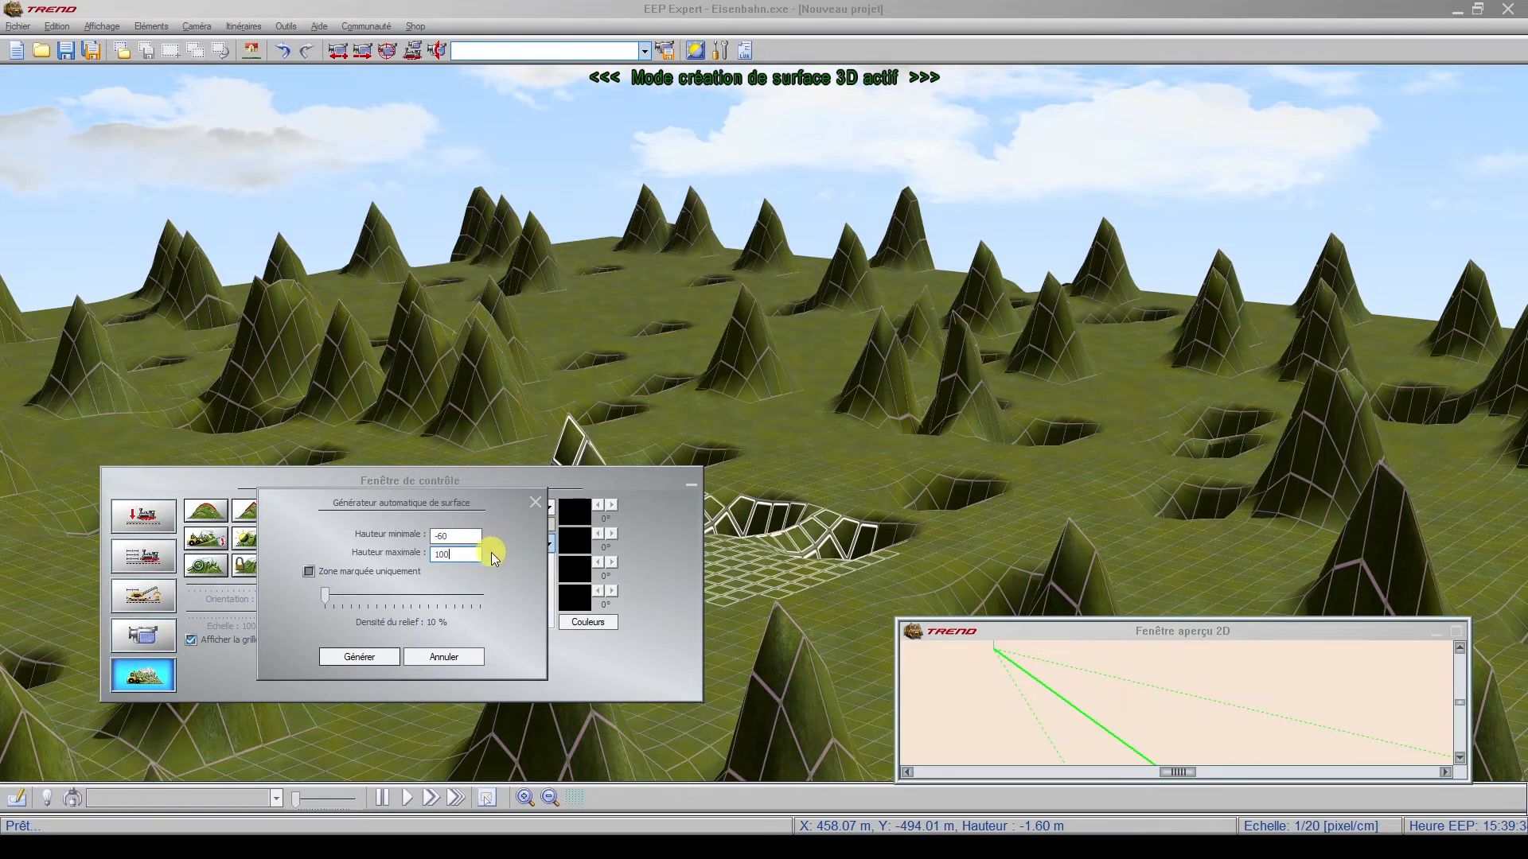
click(434, 554)
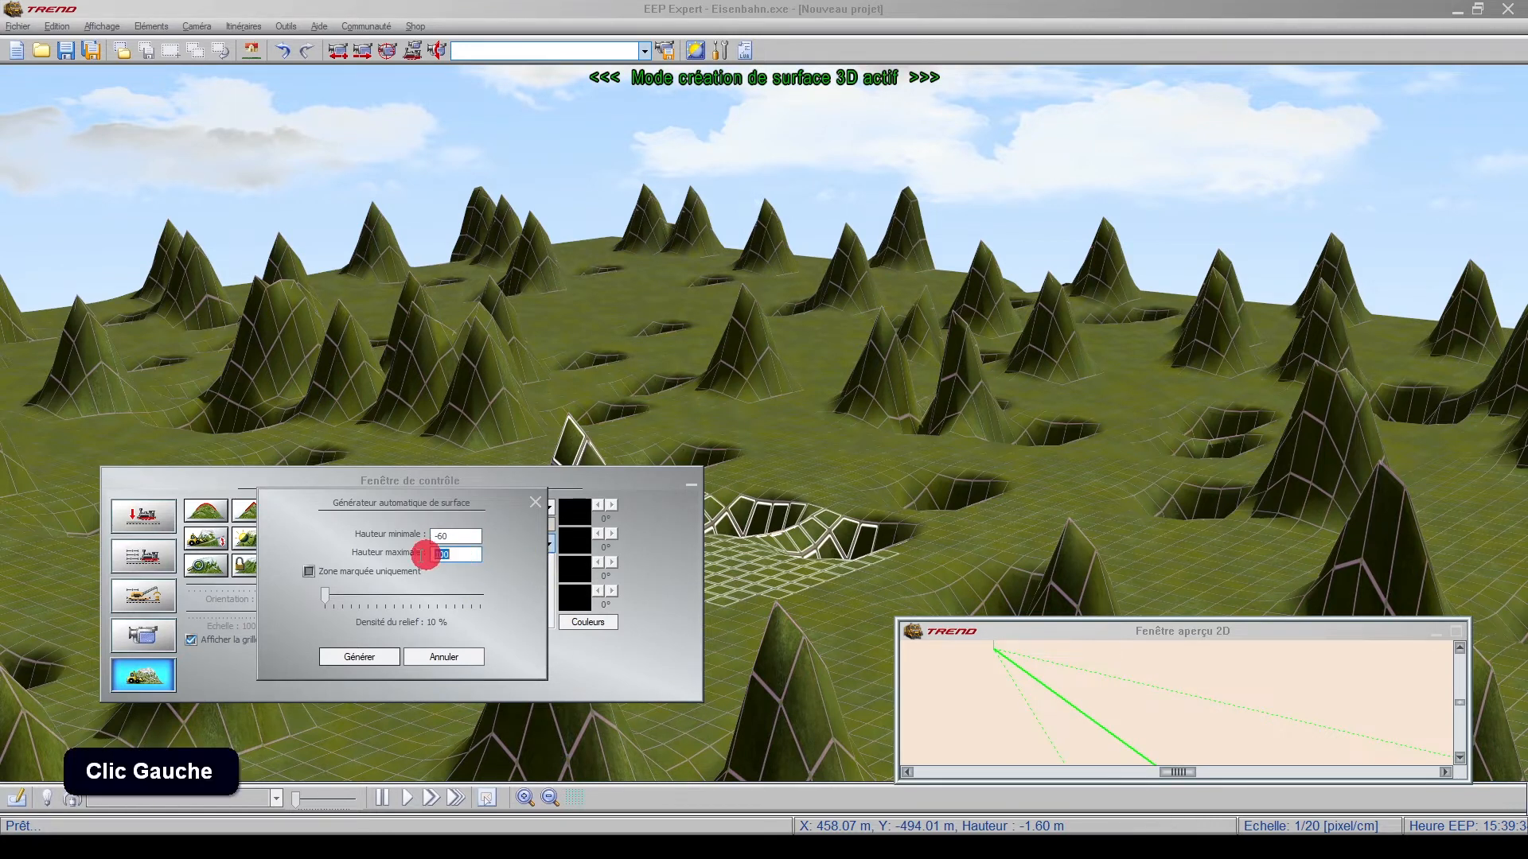
text(500)
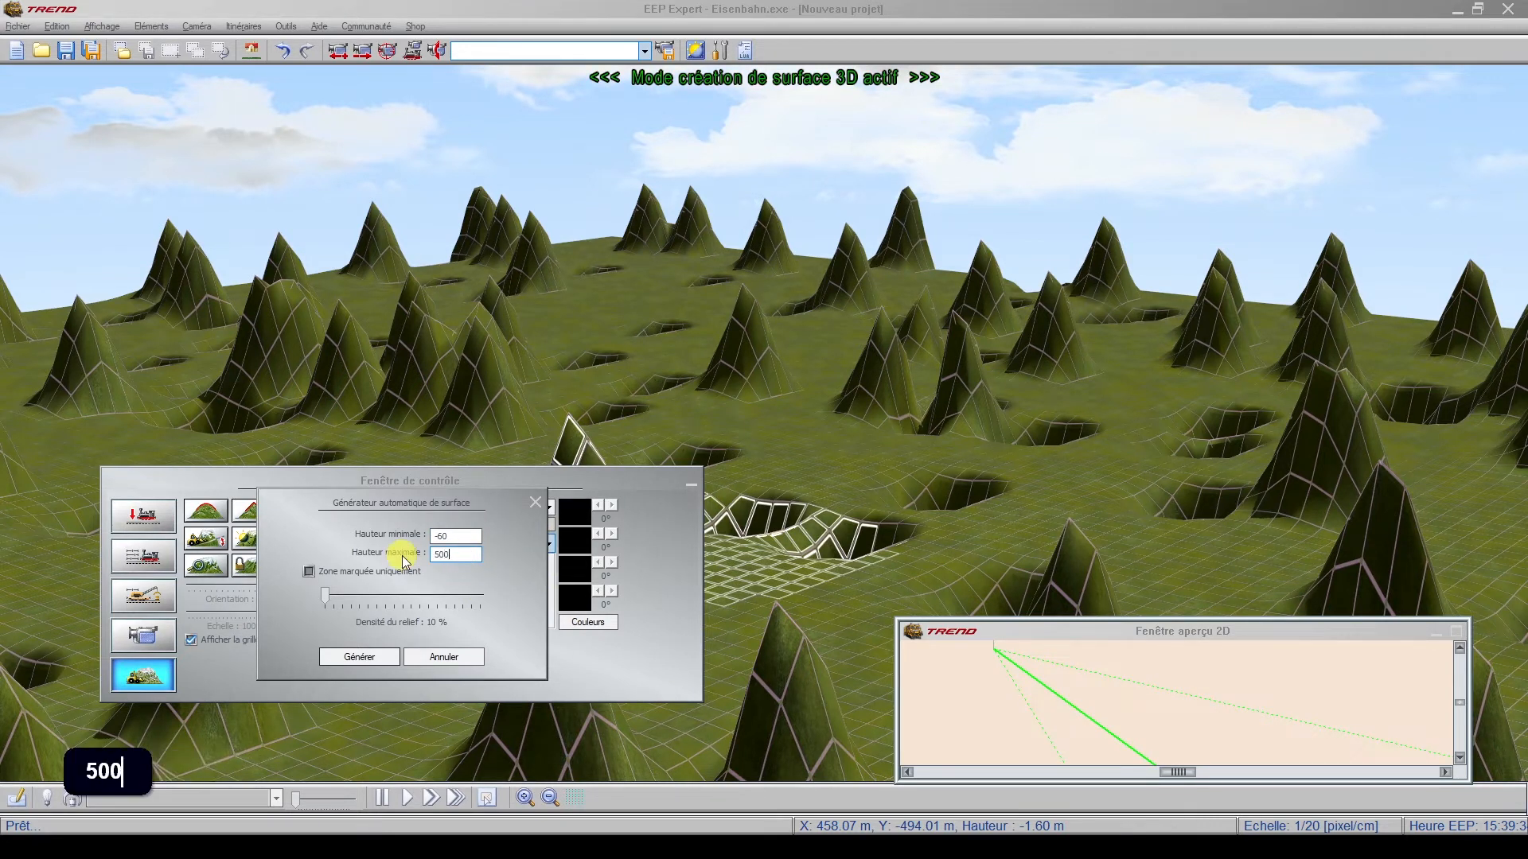
Try a maximum height of 100 with a minimum height of -100 in the surface generator, and cancel without generating
click(463, 536)
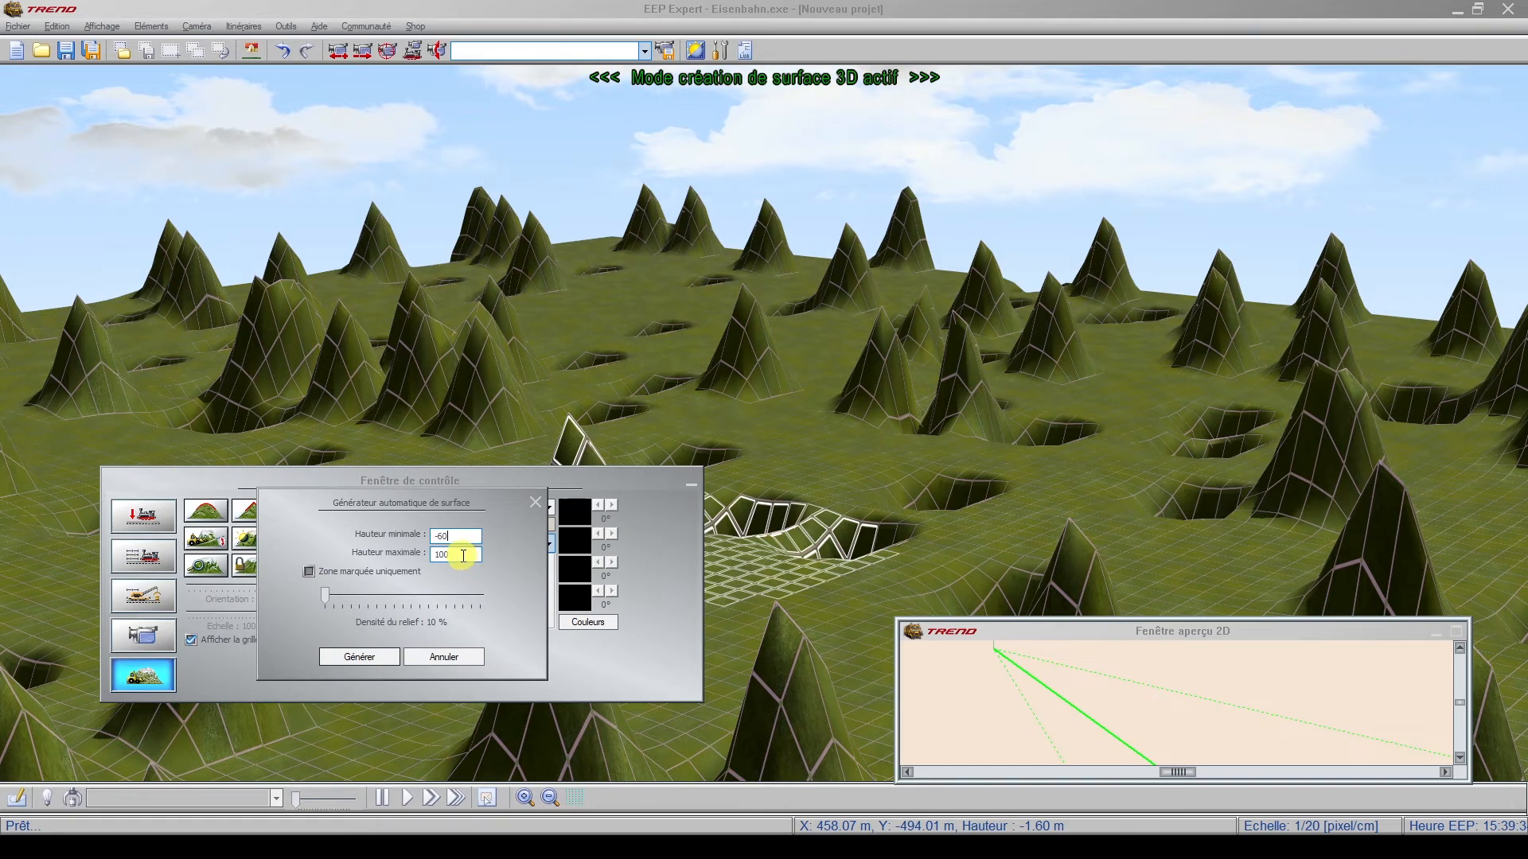
click(438, 535)
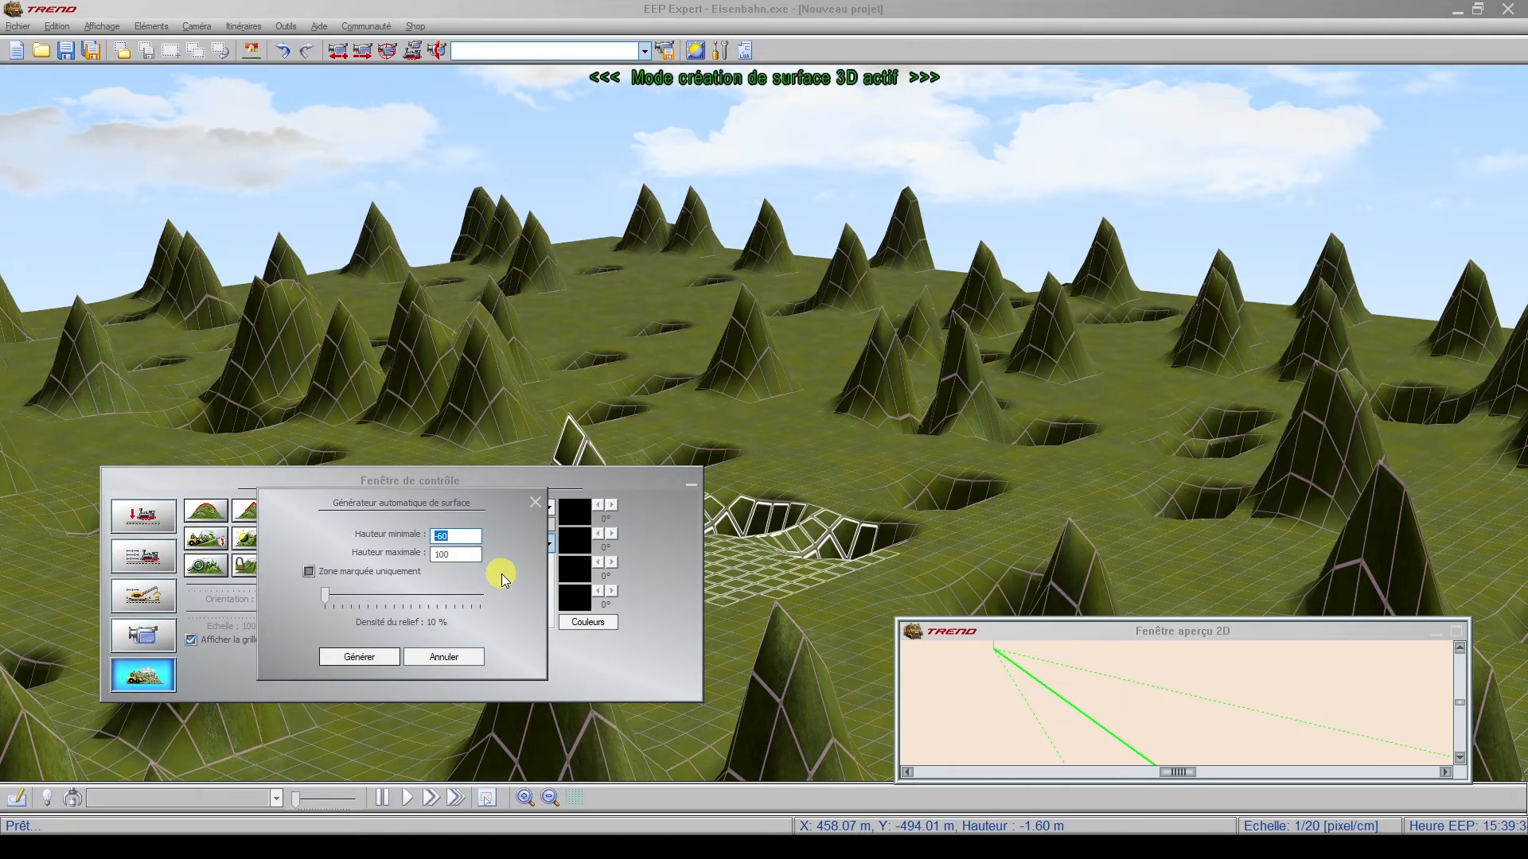
text(-100)
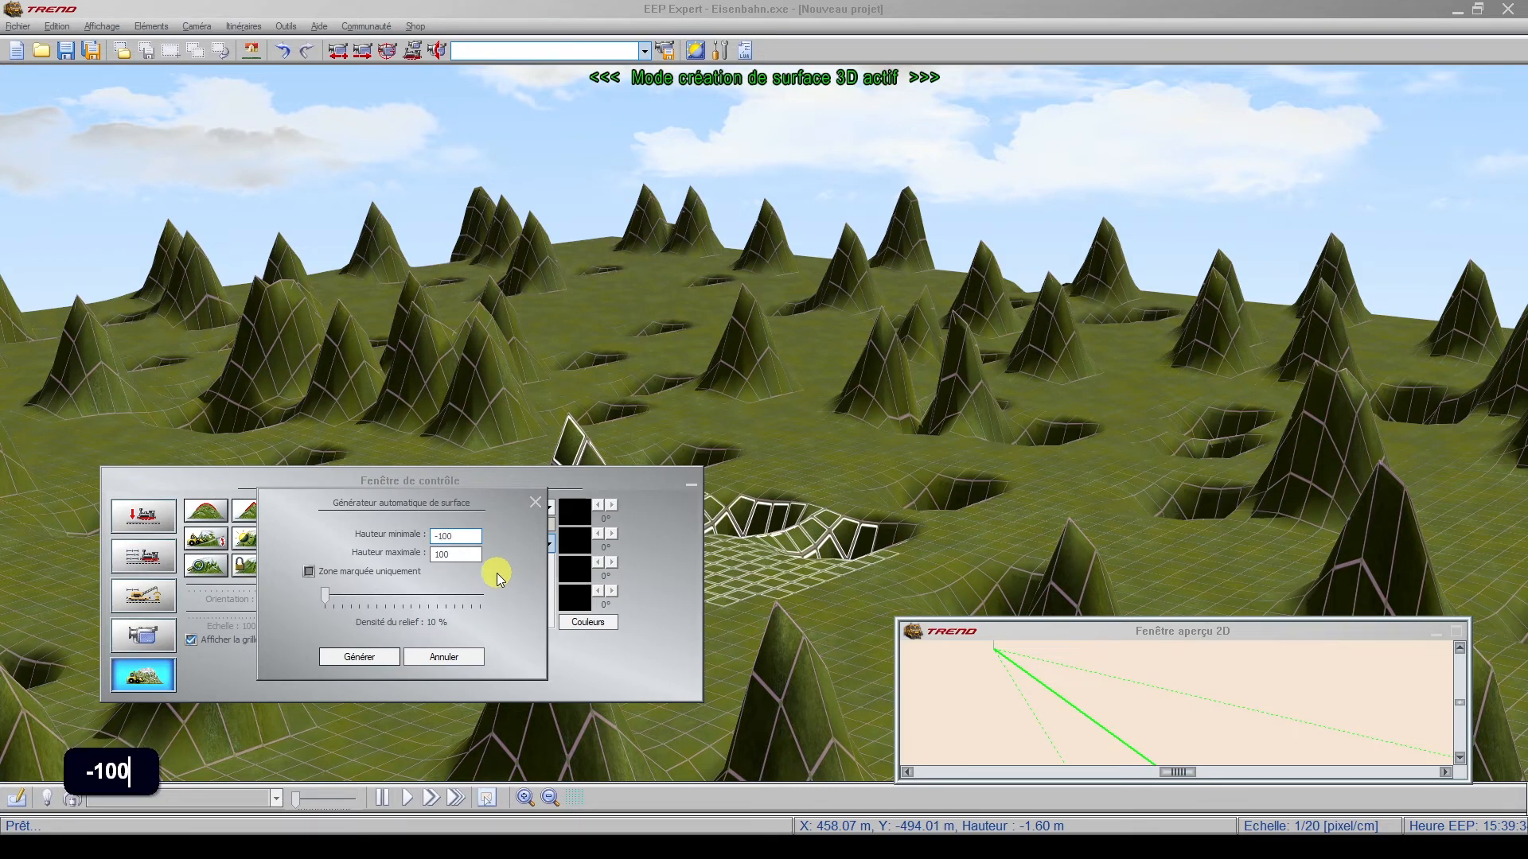
click(502, 593)
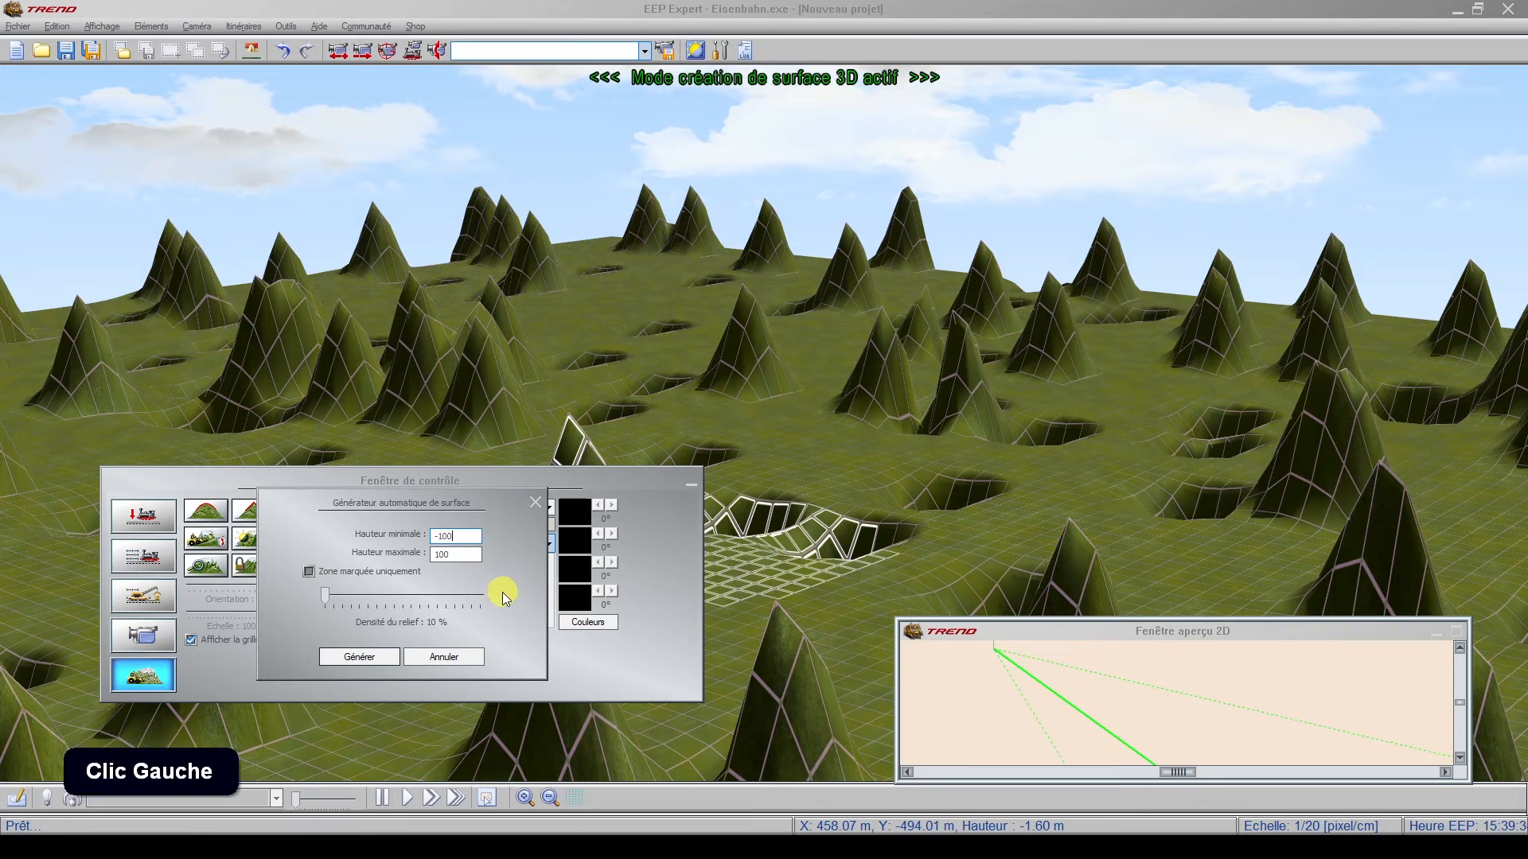
click(464, 555)
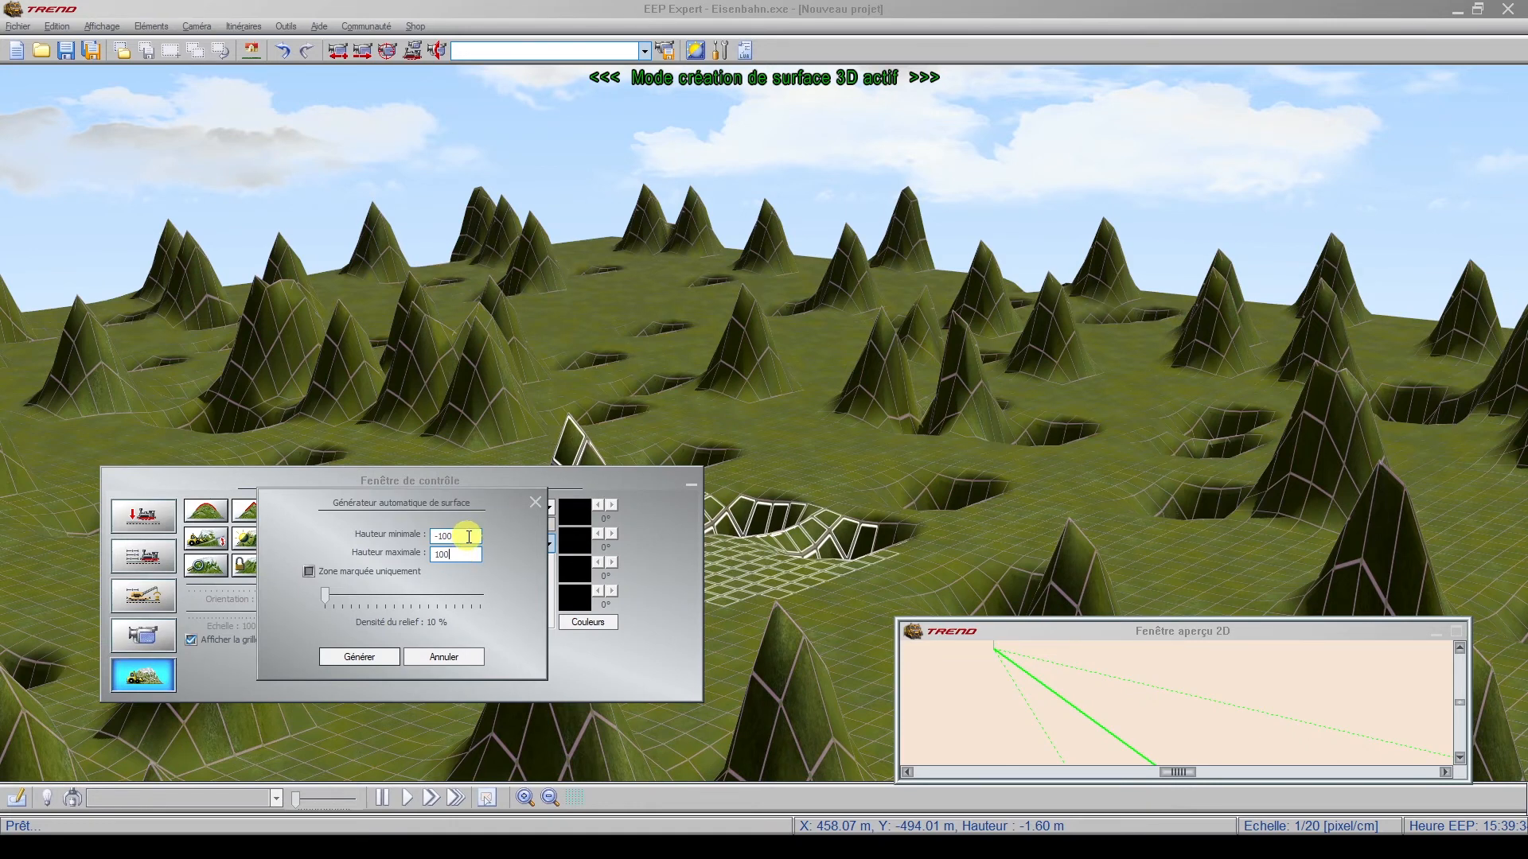
click(453, 661)
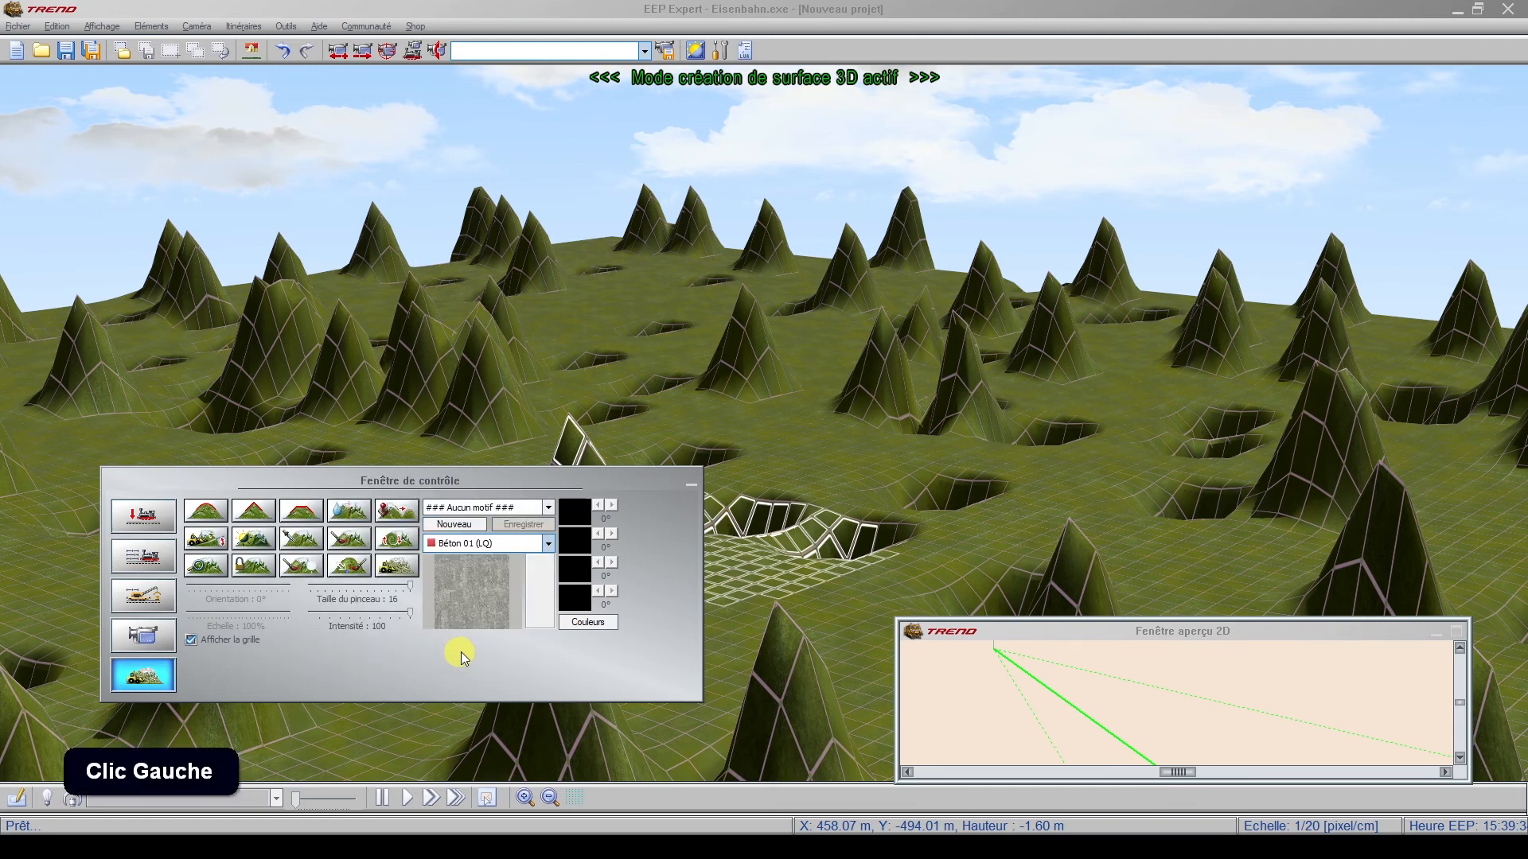